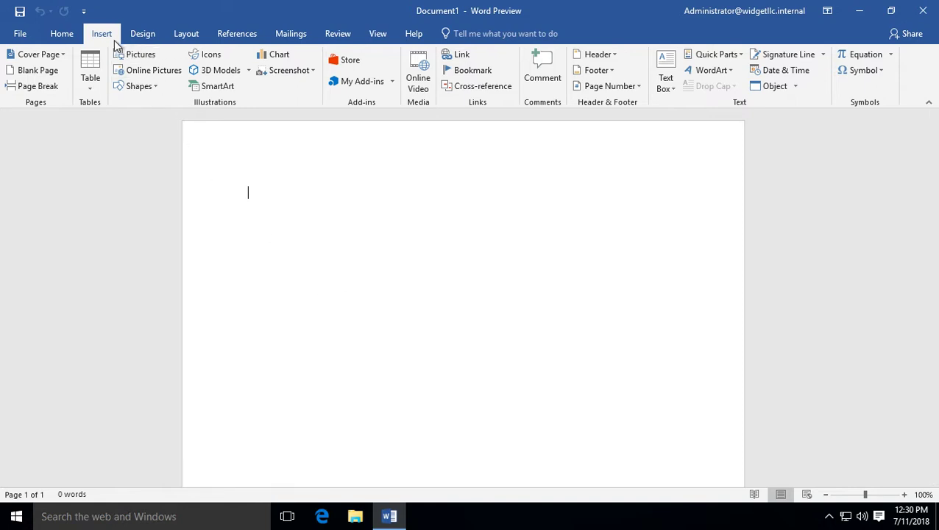
Open the icon library and look through its categories from Technology and electronics to Signs and symbols.
{"action": "left_click", "coordinate": [213, 57]}
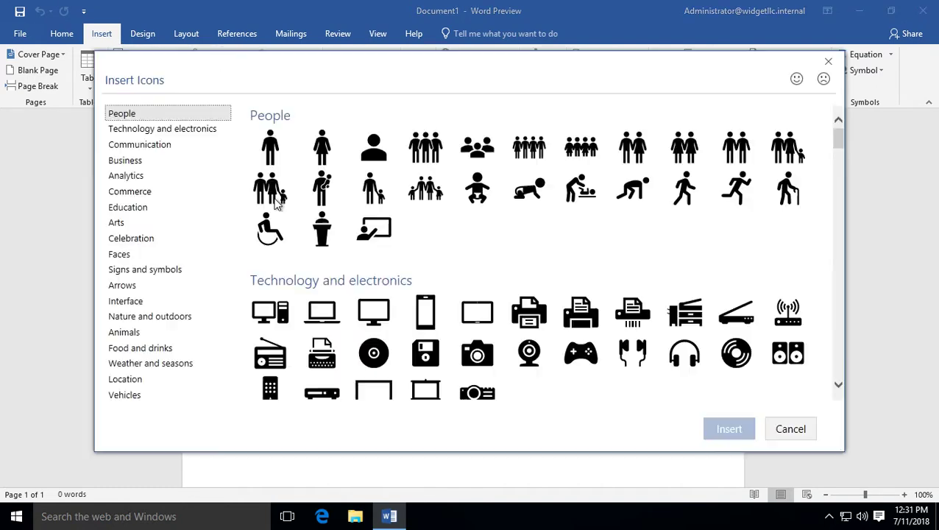
{"action": "left_click", "coordinate": [192, 136]}
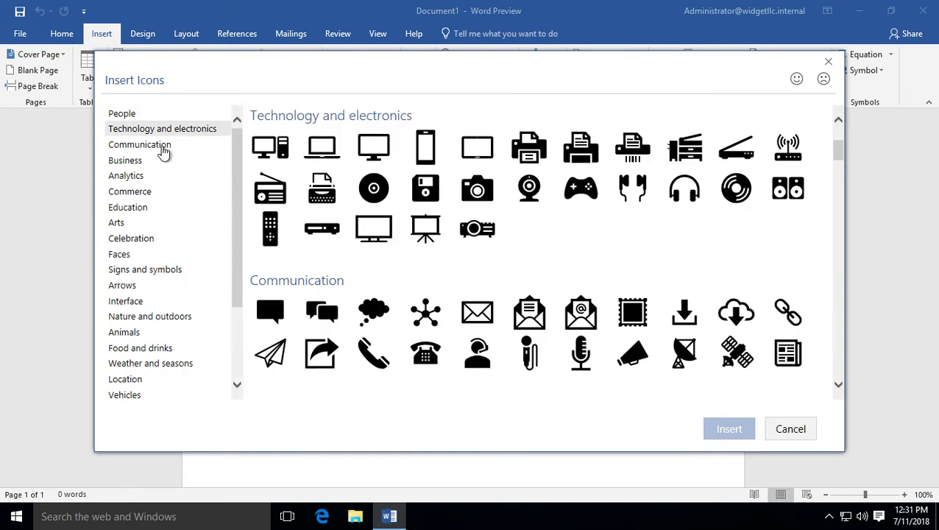
{"action": "left_click", "coordinate": [162, 150]}
{"action": "left_click", "coordinate": [148, 162]}
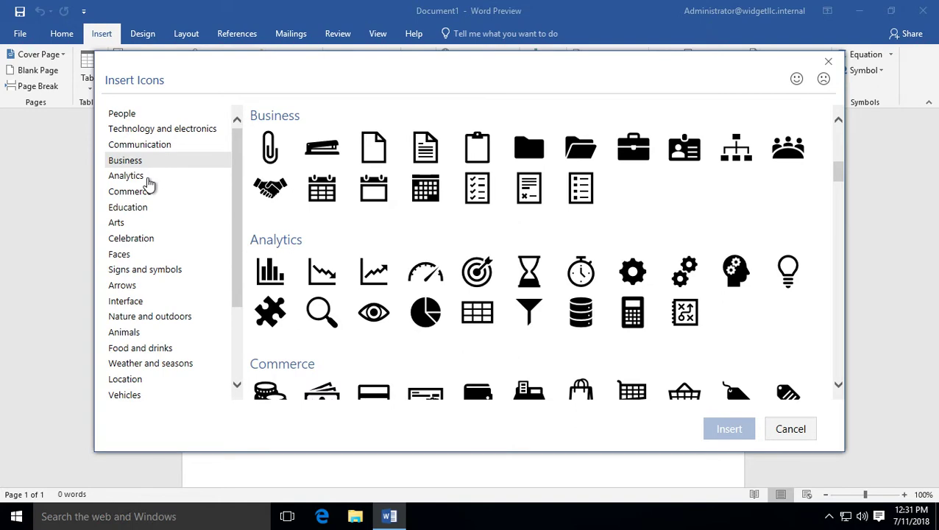
{"action": "left_click", "coordinate": [146, 179]}
{"action": "left_click", "coordinate": [151, 195]}
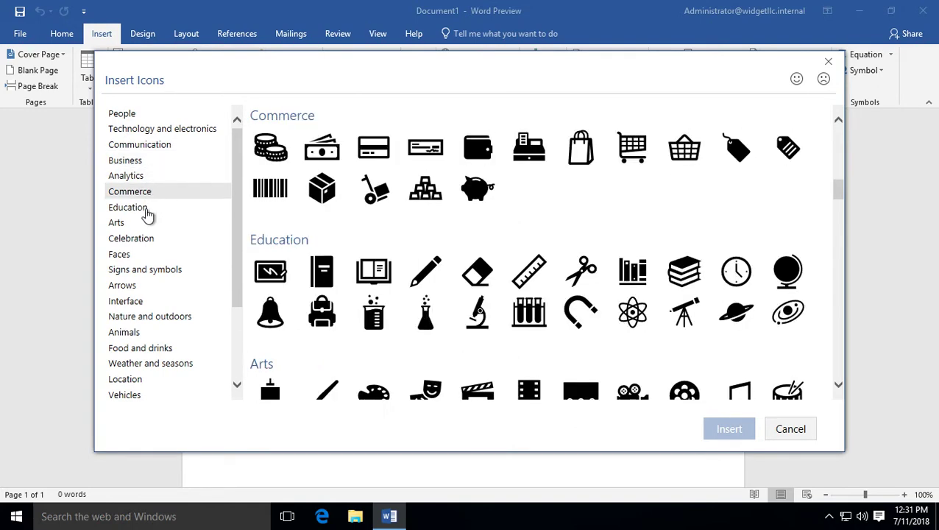
{"action": "left_click", "coordinate": [145, 212]}
{"action": "left_click", "coordinate": [137, 224]}
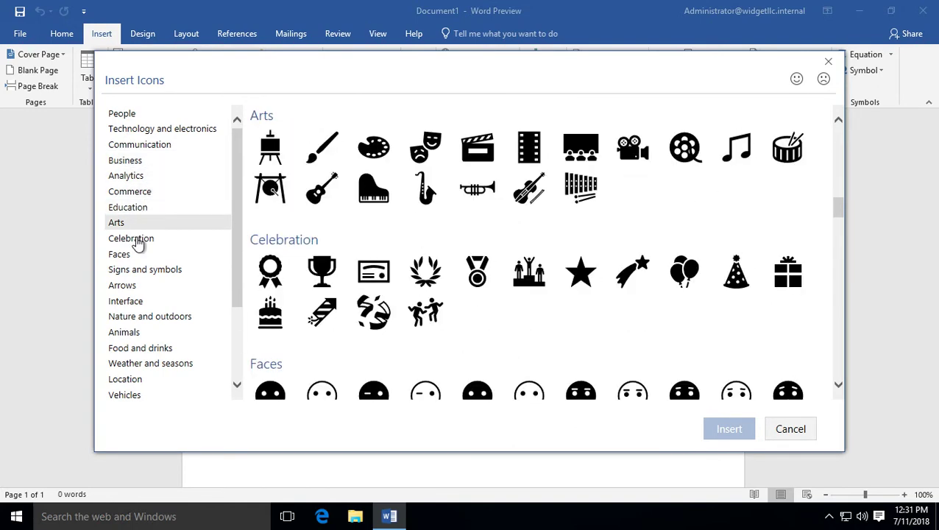
{"action": "left_click", "coordinate": [138, 241]}
{"action": "left_click", "coordinate": [137, 255]}
{"action": "left_click", "coordinate": [138, 271]}
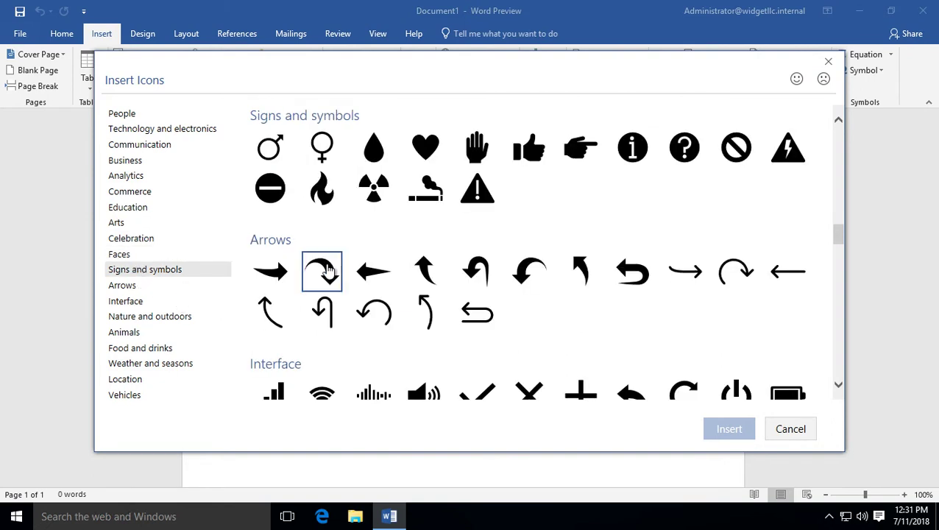
Insert the solid curved downward arrow icon and stretch it to about 3.31" high and 6.67" wide.
{"action": "left_click", "coordinate": [329, 270]}
{"action": "left_click", "coordinate": [718, 429]}
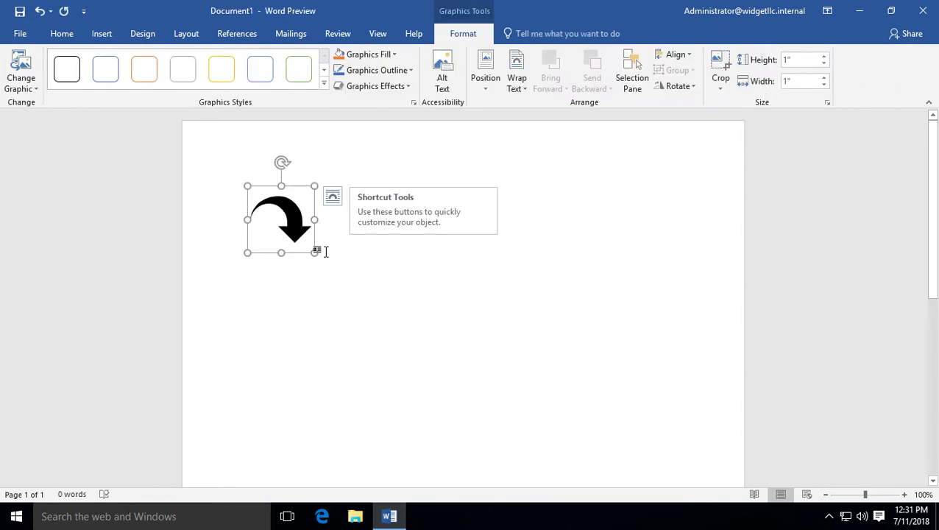
{"action": "left_click_drag", "start_coordinate": [316, 251], "coordinate": [457, 315]}
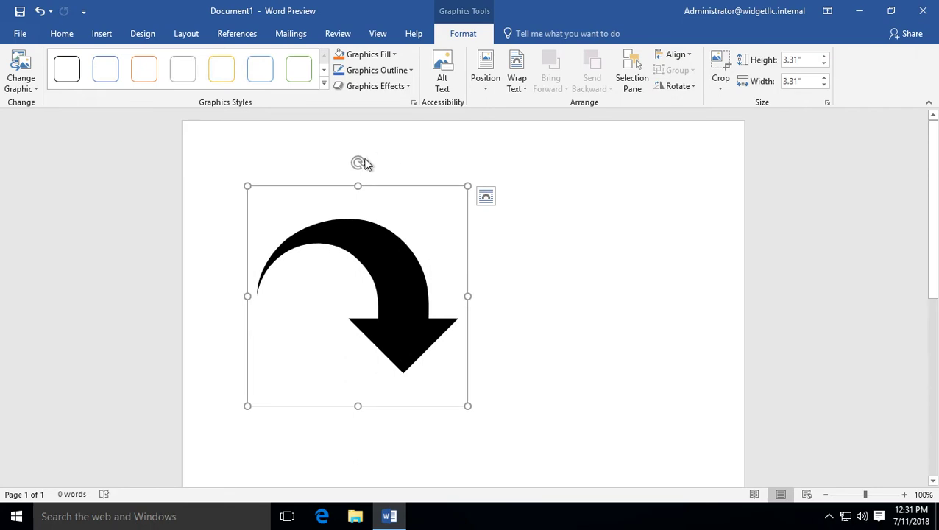
{"action": "mouse_move", "coordinate": [358, 163]}
{"action": "left_mouse_down"}
{"action": "mouse_move", "coordinate": [394, 164]}
{"action": "mouse_move", "coordinate": [478, 276]}
{"action": "mouse_move", "coordinate": [429, 318]}
{"action": "mouse_move", "coordinate": [214, 302]}
{"action": "mouse_move", "coordinate": [228, 229]}
{"action": "mouse_move", "coordinate": [320, 195]}
{"action": "mouse_move", "coordinate": [367, 164]}
{"action": "mouse_move", "coordinate": [358, 166]}
{"action": "left_mouse_up"}
{"action": "left_click_drag", "start_coordinate": [468, 296], "coordinate": [690, 296]}
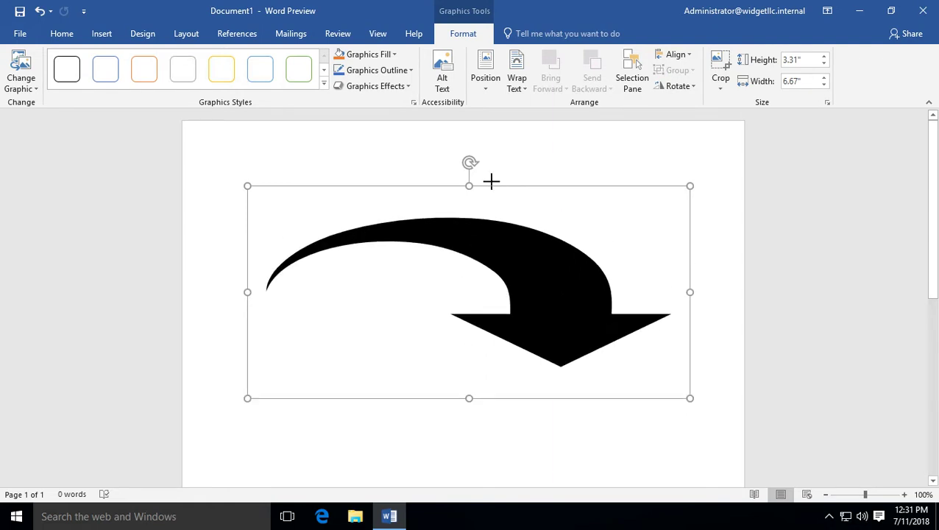
Reopen the icon library and examine the categories from Apparel back to Location, including their icons.
{"action": "left_click", "coordinate": [100, 36]}
{"action": "left_click", "coordinate": [206, 55]}
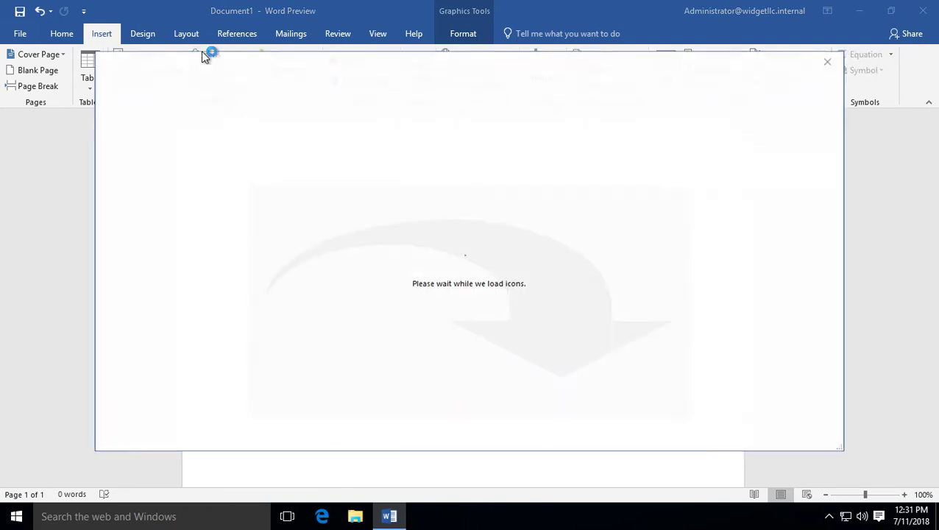
{"action": "scroll", "coordinate": [153, 293], "scroll_direction": "down", "scroll_amount": 3}
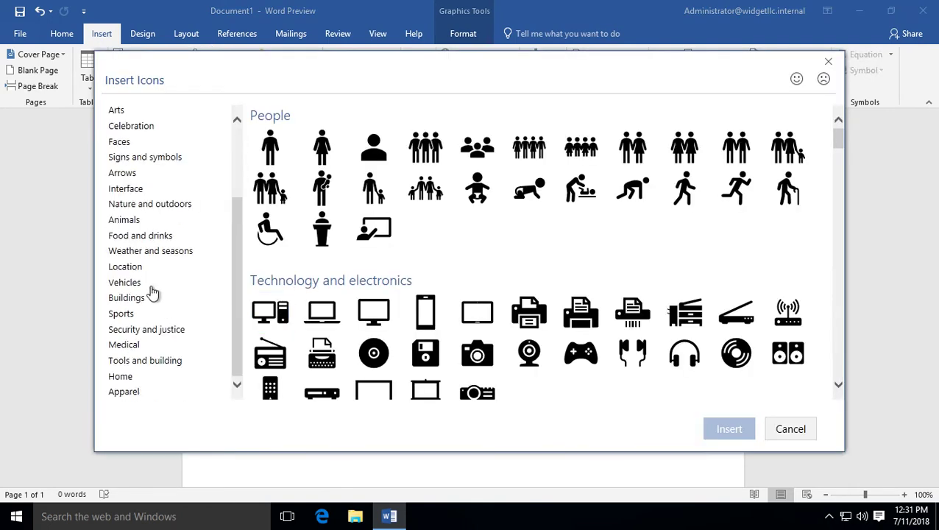
{"action": "left_click", "coordinate": [144, 397]}
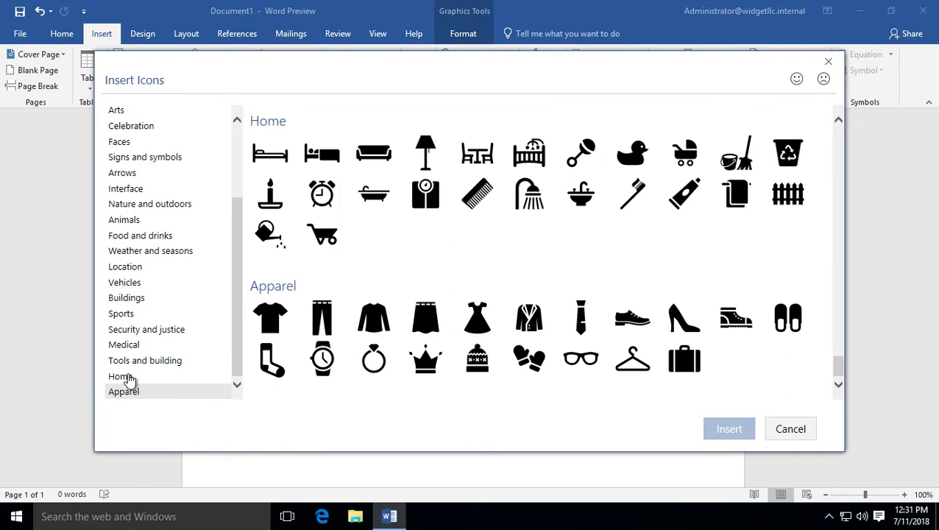
{"action": "left_click", "coordinate": [129, 377]}
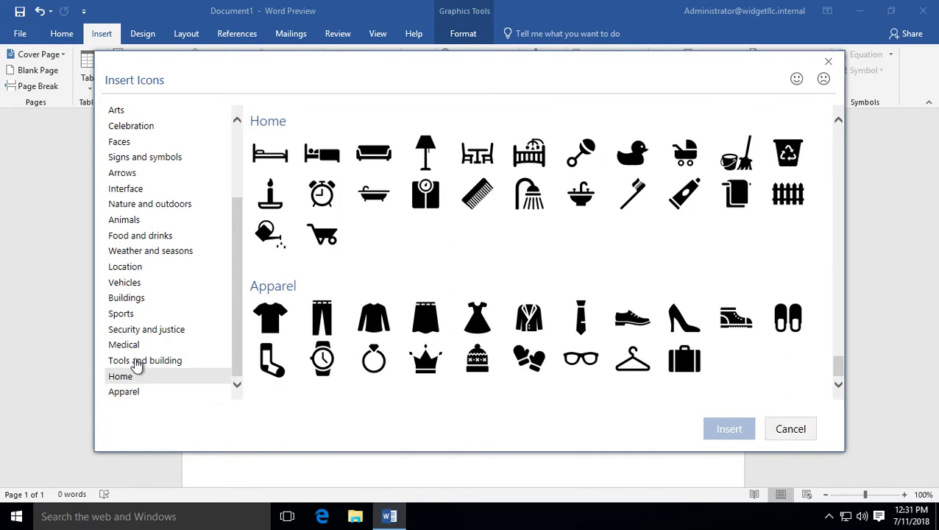
{"action": "left_click", "coordinate": [136, 362]}
{"action": "left_click", "coordinate": [132, 344]}
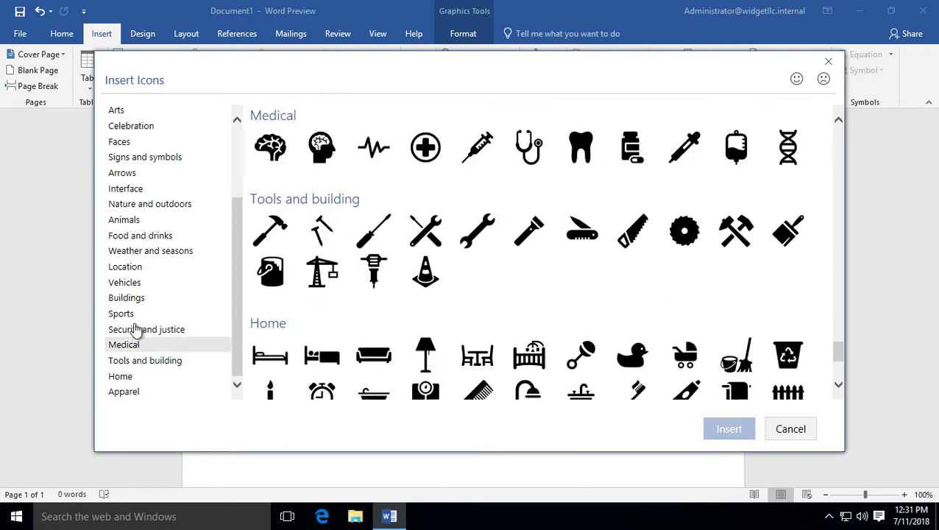
{"action": "left_click", "coordinate": [134, 328]}
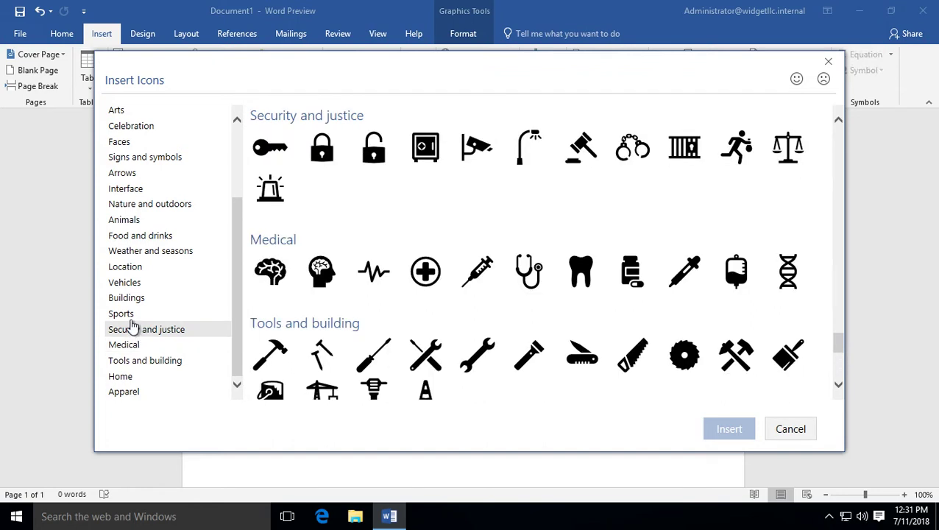
{"action": "left_click", "coordinate": [135, 313]}
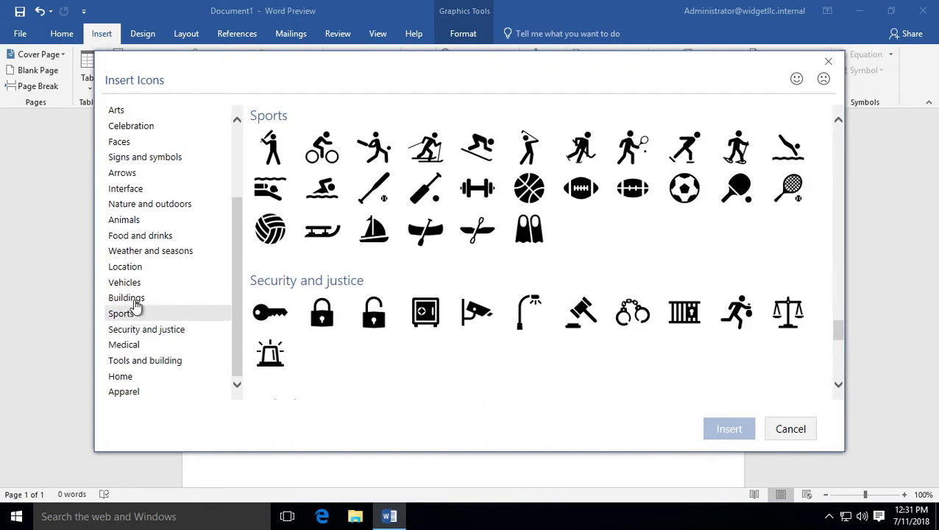
{"action": "left_click", "coordinate": [135, 300]}
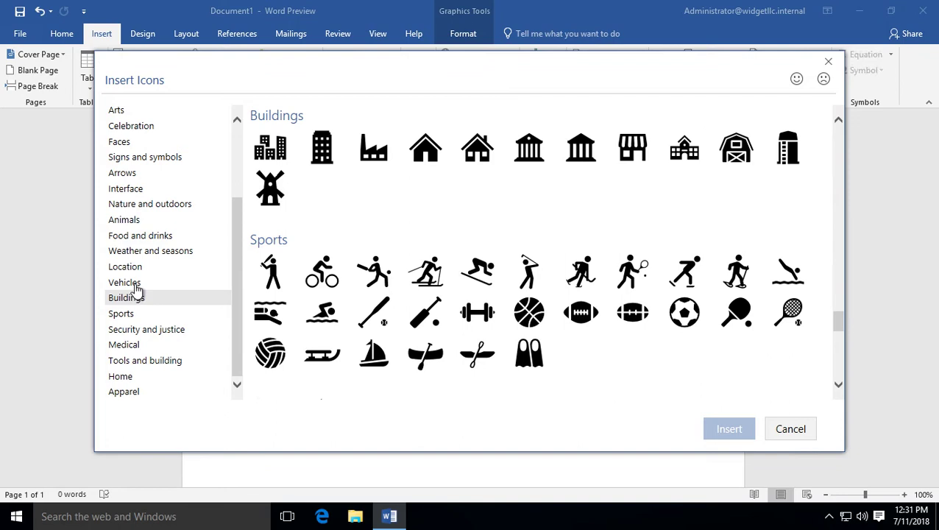
{"action": "left_click", "coordinate": [133, 285]}
{"action": "left_click", "coordinate": [137, 268]}
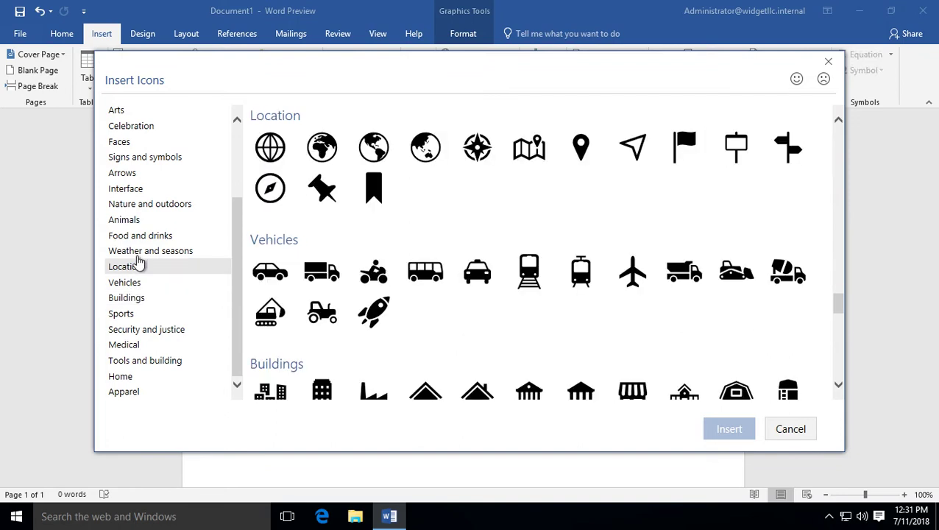
{"action": "scroll", "coordinate": [423, 328], "scroll_direction": "down", "scroll_amount": 10}
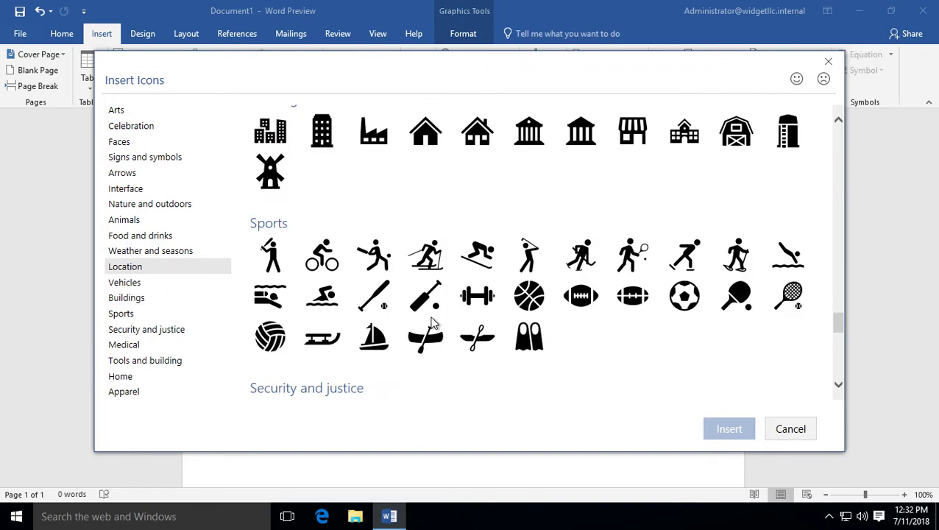
{"action": "scroll", "coordinate": [433, 322], "scroll_direction": "down", "scroll_amount": 4}
{"action": "scroll", "coordinate": [432, 322], "scroll_direction": "down", "scroll_amount": 2}
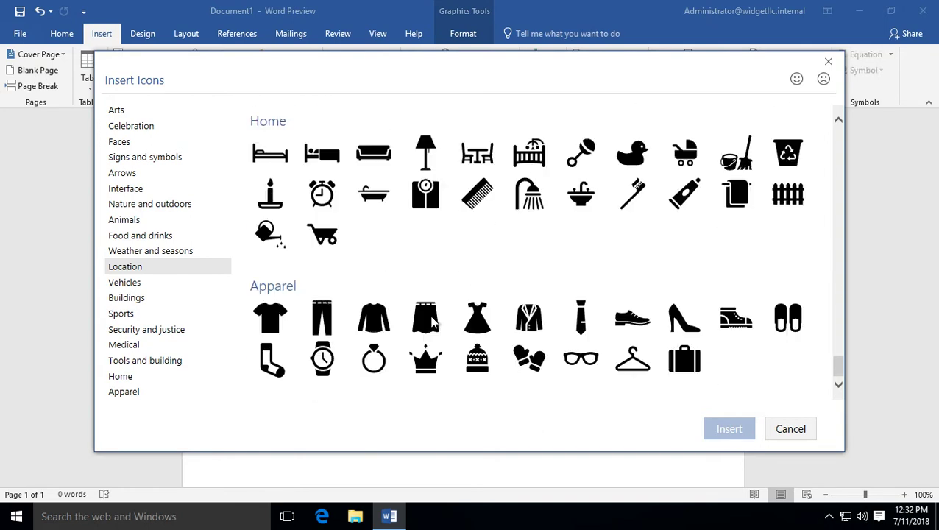
Insert the sun icon from the Weather and seasons category into the document.
{"action": "left_click", "coordinate": [136, 251]}
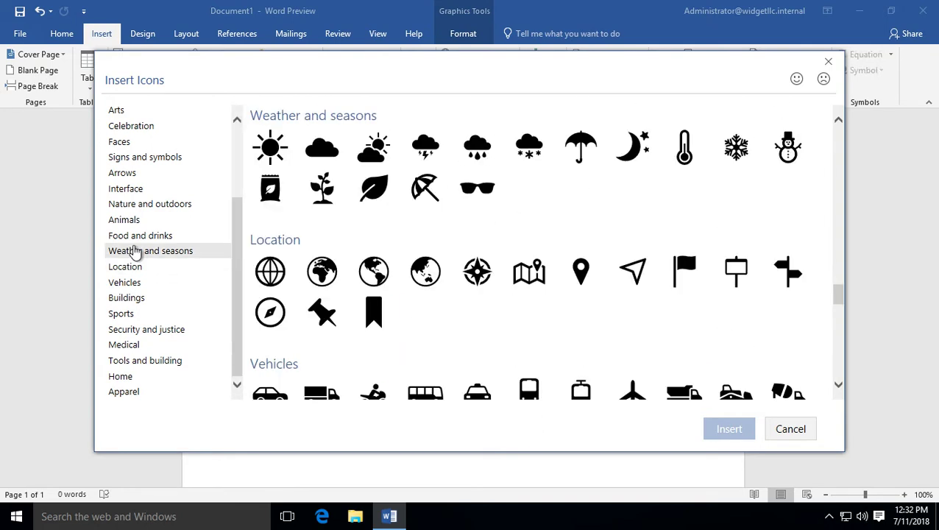
{"action": "left_click", "coordinate": [270, 147]}
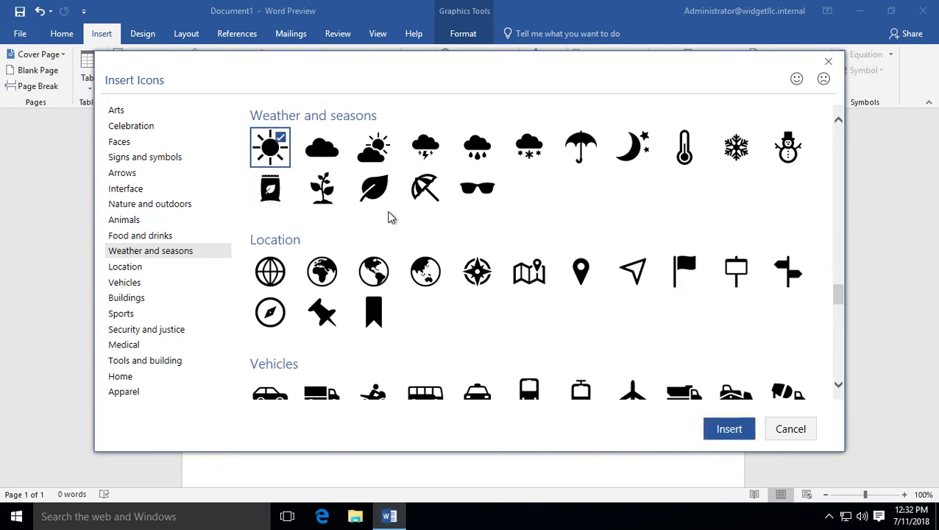
{"action": "left_click", "coordinate": [740, 429]}
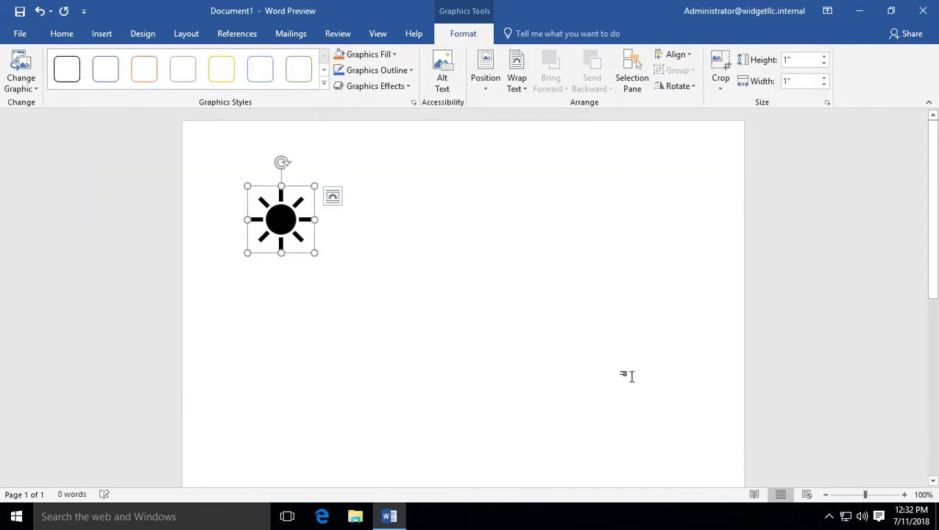
{"action": "left_click", "coordinate": [451, 243]}
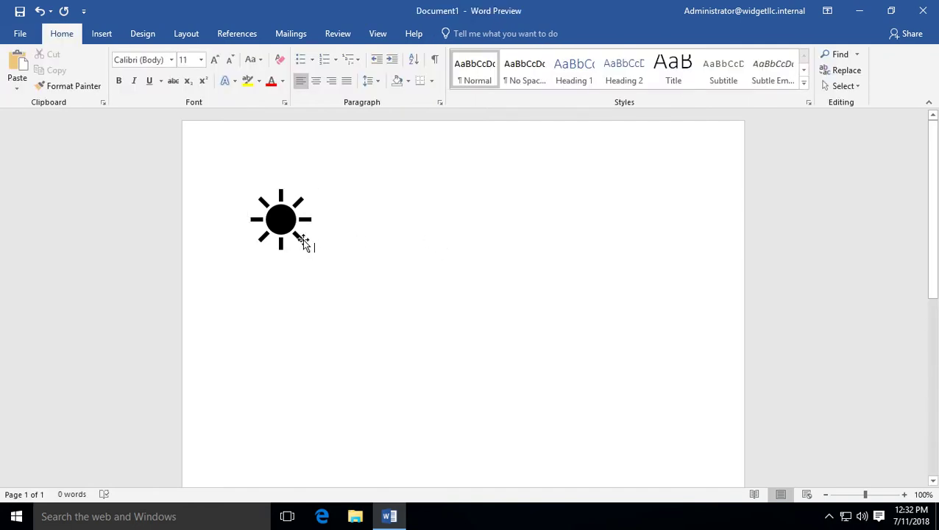
{"action": "left_click", "coordinate": [285, 240]}
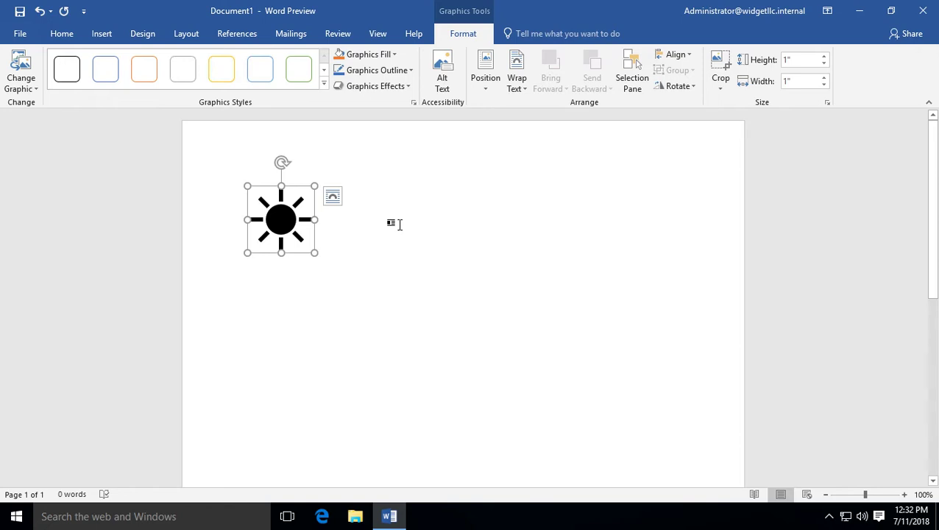
{"action": "left_click", "coordinate": [398, 224]}
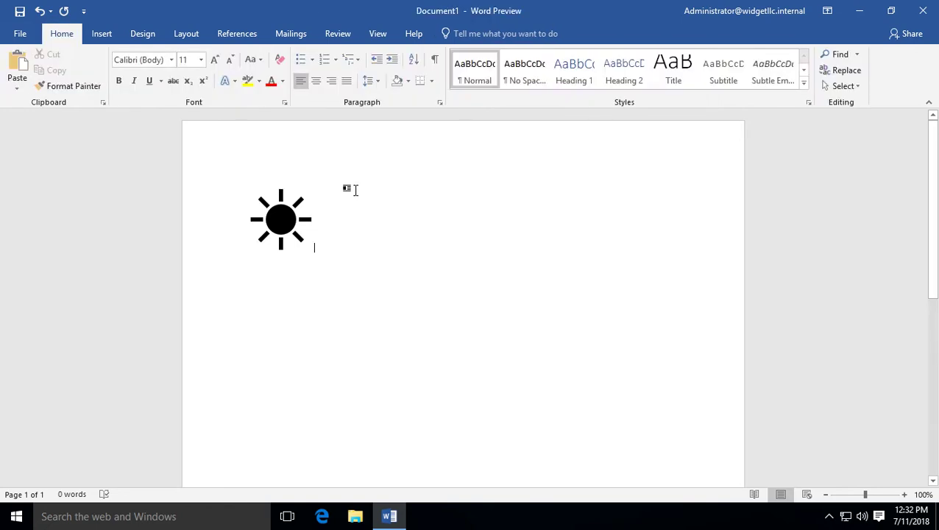
Insert the icon of a group of three people from the People category beside the sun.
{"action": "left_click", "coordinate": [102, 34]}
{"action": "left_click", "coordinate": [204, 55]}
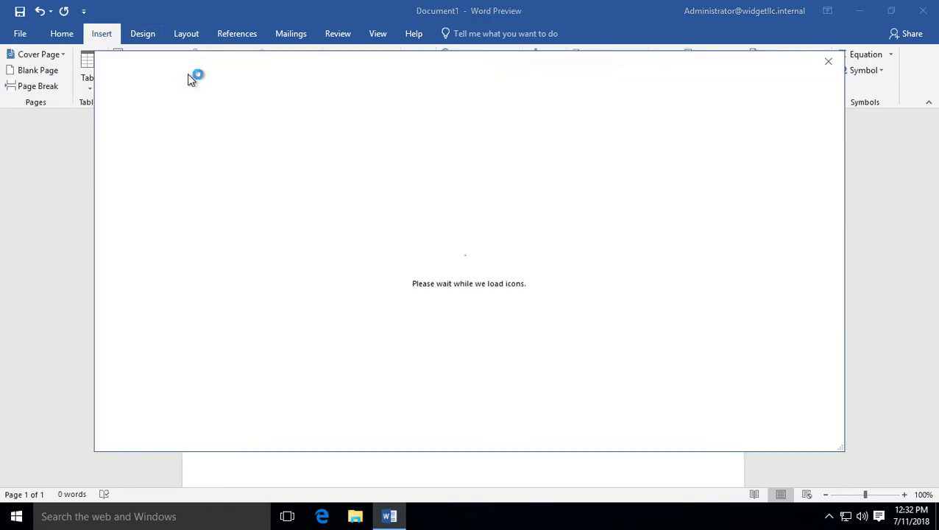
{"action": "left_click", "coordinate": [477, 146]}
{"action": "left_click", "coordinate": [729, 429]}
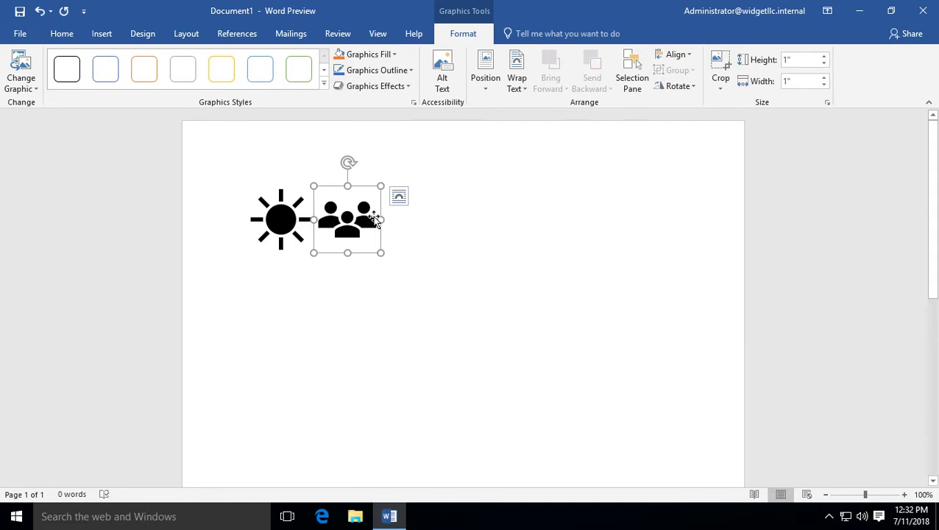
{"action": "key", "text": "alt"}
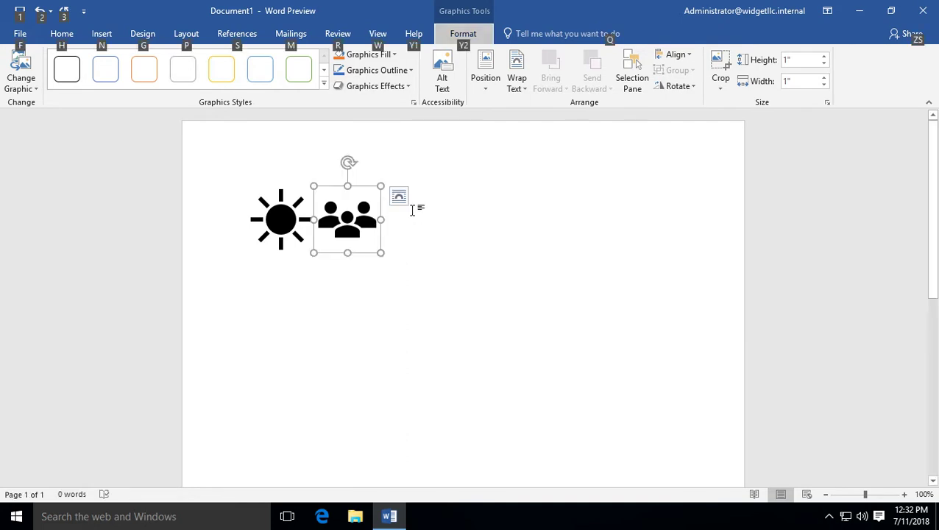
{"action": "left_click", "coordinate": [412, 211]}
{"action": "left_click", "coordinate": [362, 213]}
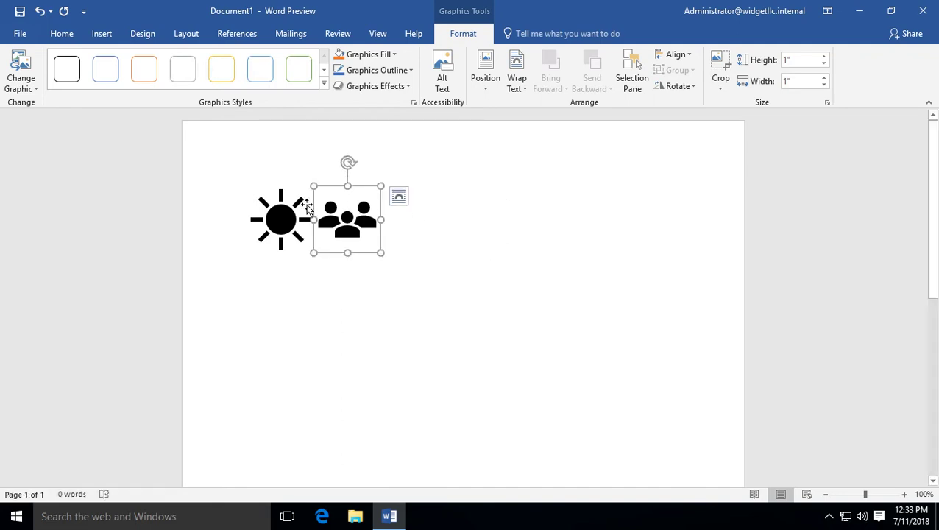
Delete the sun icon and add blank lines above the people icon to shift it down the page.
{"action": "left_click", "coordinate": [301, 207]}
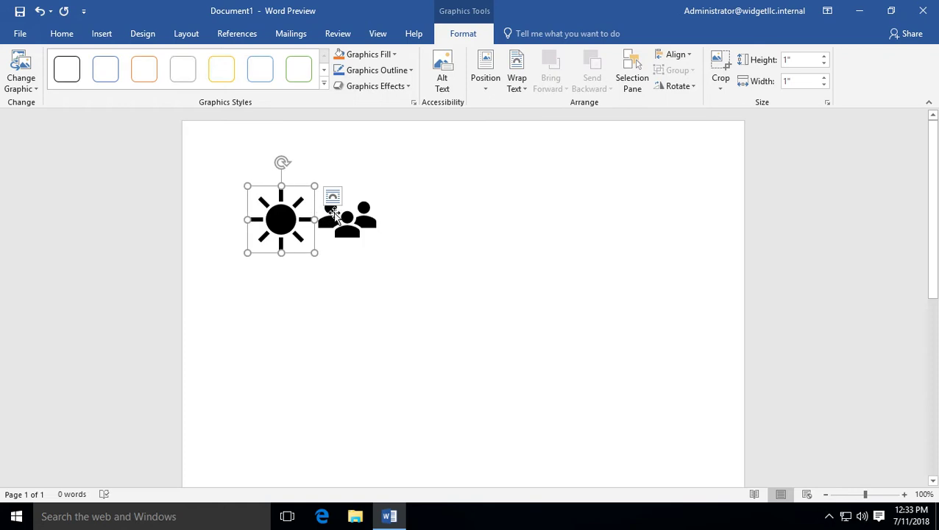
{"action": "key", "text": "Delete"}
{"action": "key", "text": "Return"}
{"action": "key", "text": "Return"}
{"action": "key", "text": "Return"}
{"action": "key", "text": "Return"}
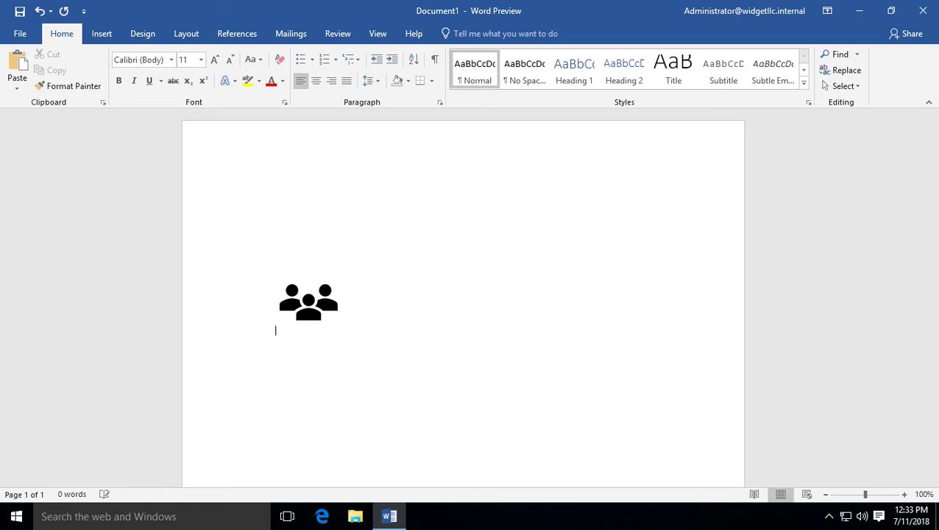
Enlarge the people icon proportionally to about 2.56" high and wide.
{"action": "left_click", "coordinate": [426, 310]}
{"action": "left_click_drag", "start_coordinate": [467, 269], "coordinate": [571, 220]}
{"action": "scroll", "coordinate": [576, 279], "scroll_direction": "down", "scroll_amount": 2}
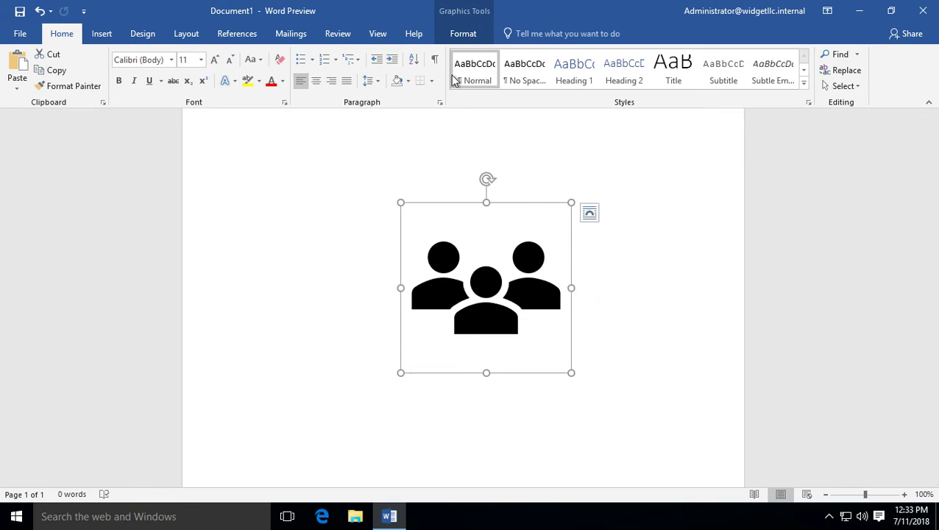
Fill the people icon with Blue, Accent 1 and outline it in the darkest orange theme color.
{"action": "left_click", "coordinate": [463, 36]}
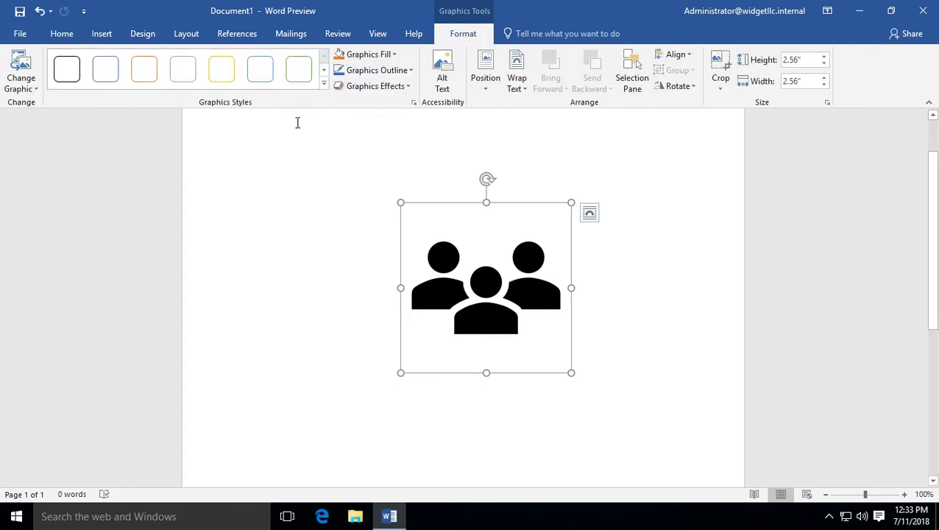
{"action": "left_click", "coordinate": [393, 54]}
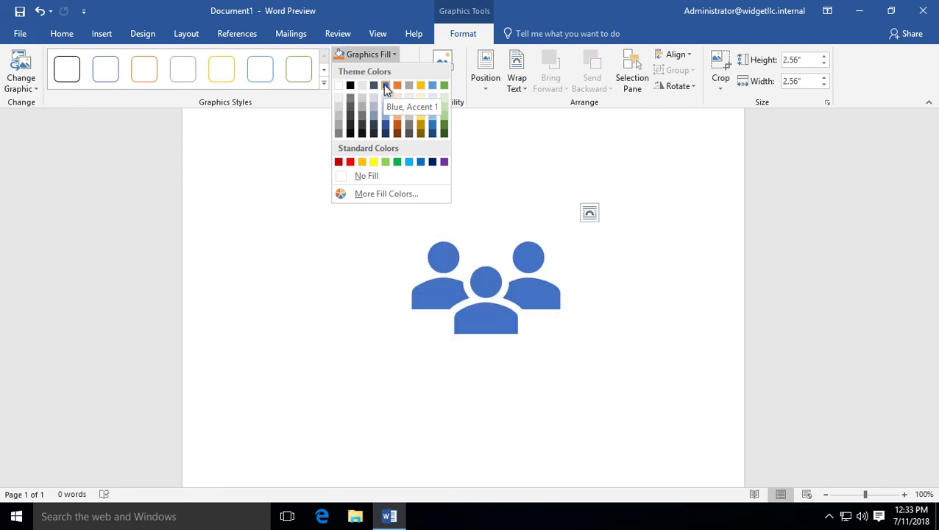
{"action": "left_click", "coordinate": [385, 86]}
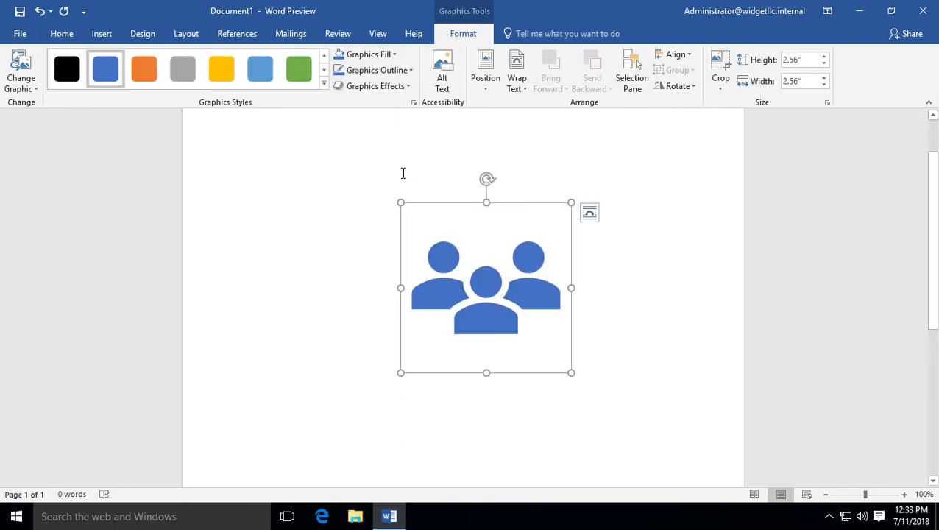
{"action": "left_click", "coordinate": [412, 71]}
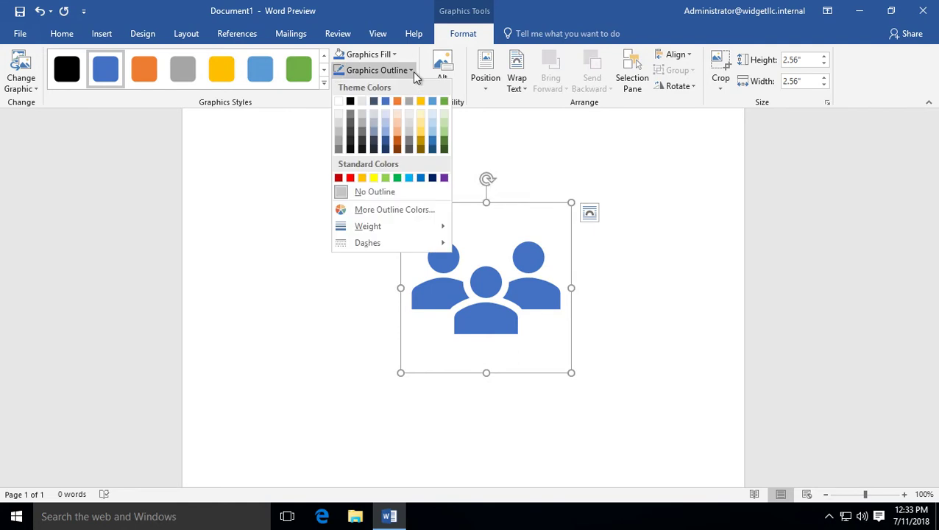
{"action": "left_click", "coordinate": [394, 150]}
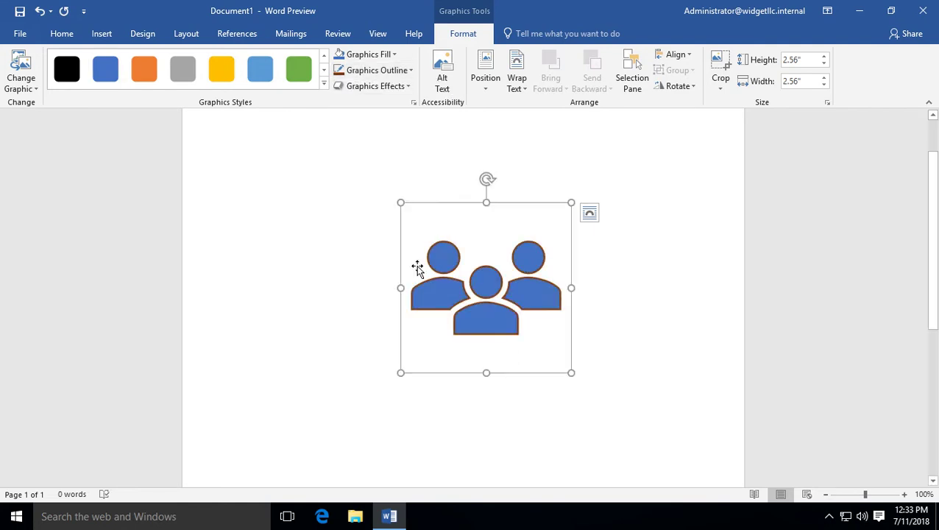
Add an outer shadow falling to the lower left and an orange glow to the people icon.
{"action": "left_click", "coordinate": [407, 86]}
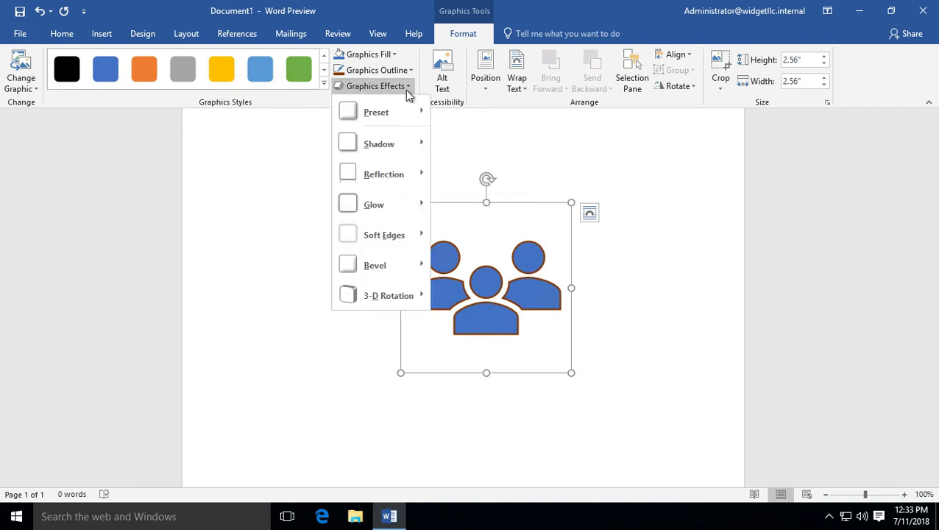
{"action": "mouse_move", "coordinate": [401, 147]}
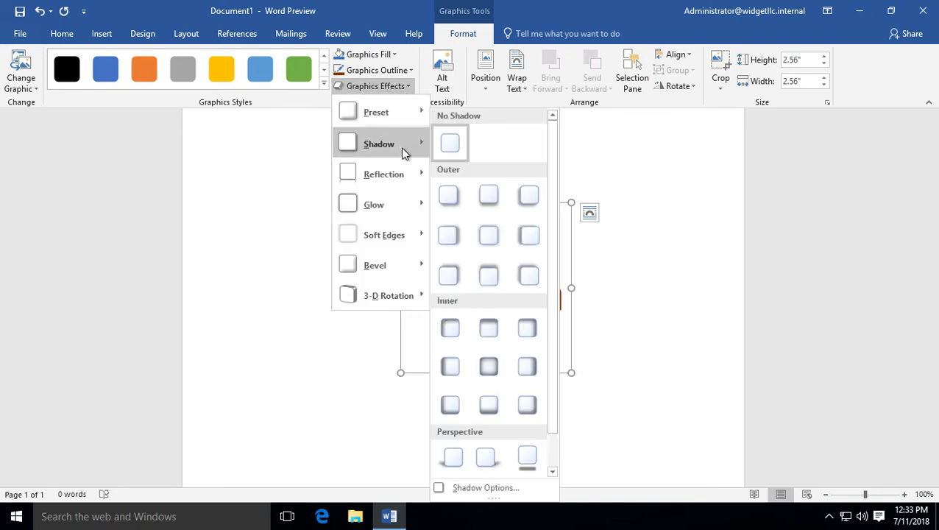
{"action": "left_click", "coordinate": [526, 196]}
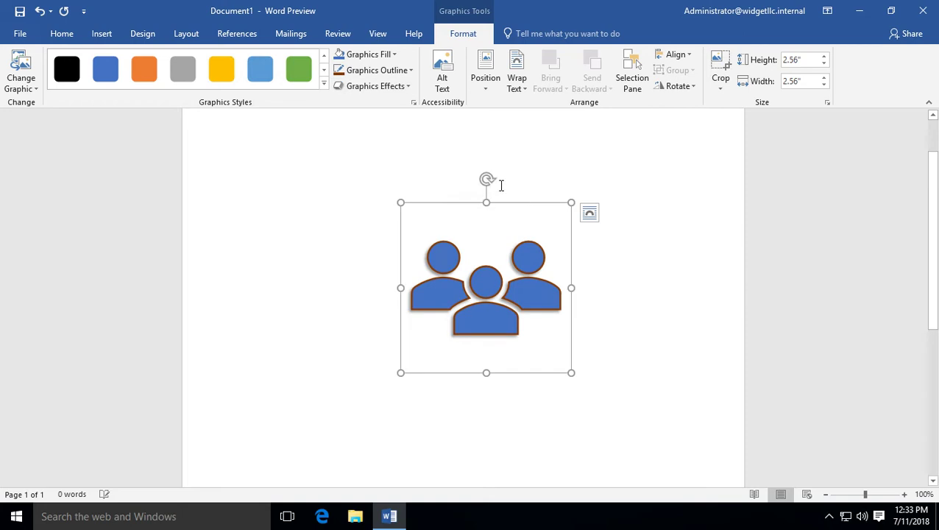
{"action": "left_click", "coordinate": [397, 87]}
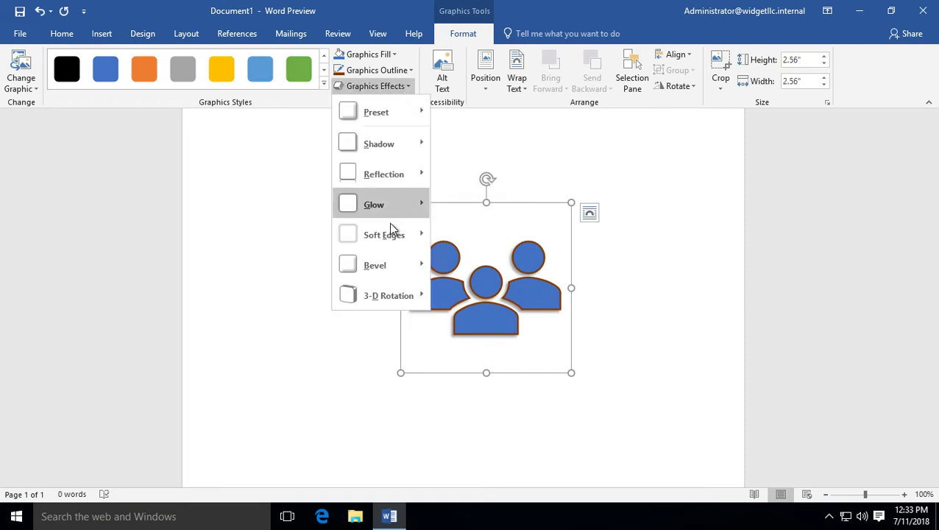
{"action": "mouse_move", "coordinate": [389, 207]}
{"action": "left_click", "coordinate": [486, 305]}
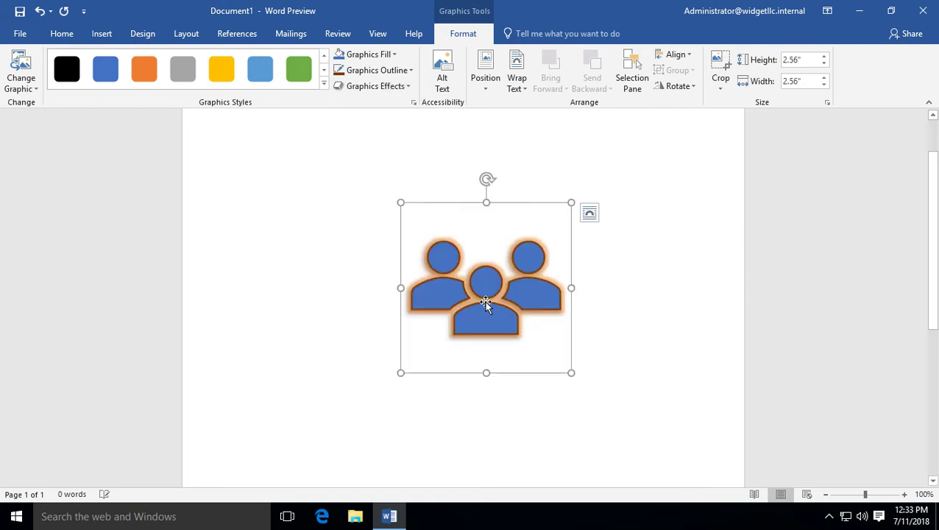
Apply the second bevel preset of the first row to the people icon and deselect it.
{"action": "left_click", "coordinate": [404, 86]}
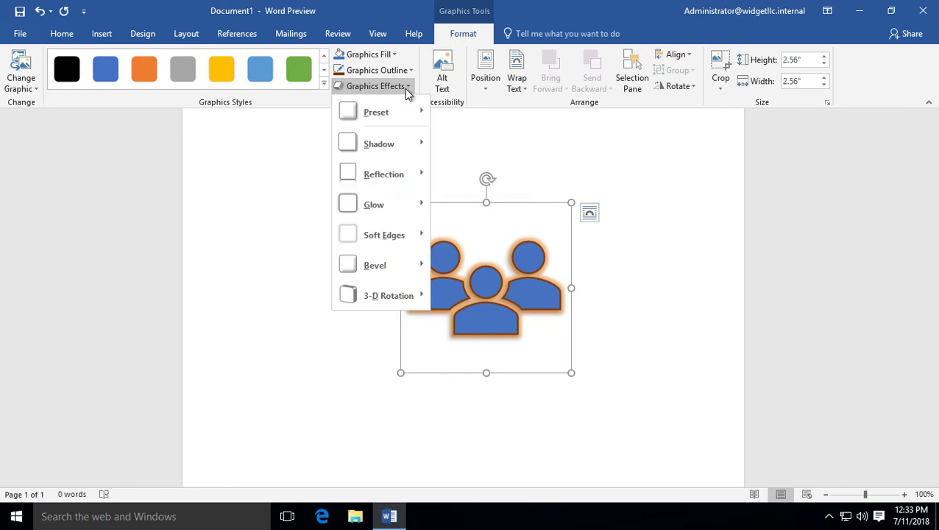
{"action": "mouse_move", "coordinate": [402, 279]}
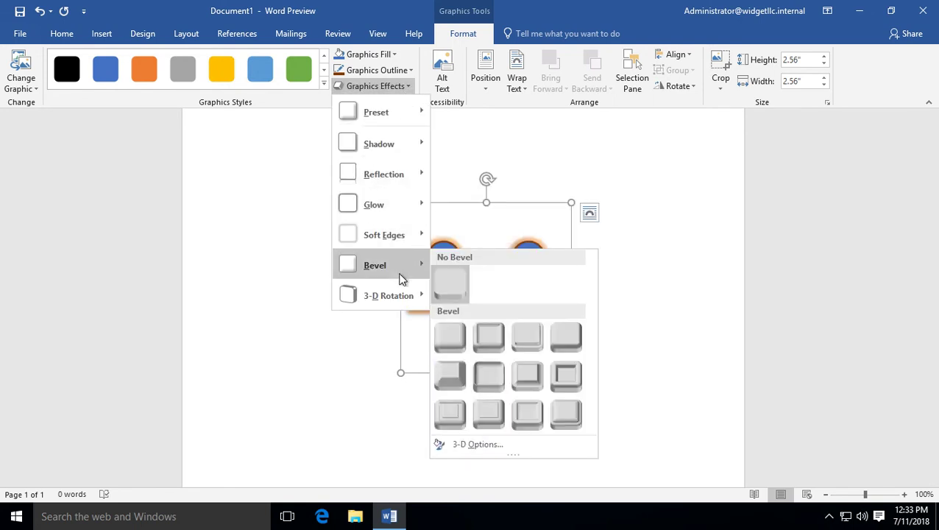
{"action": "left_click", "coordinate": [480, 328]}
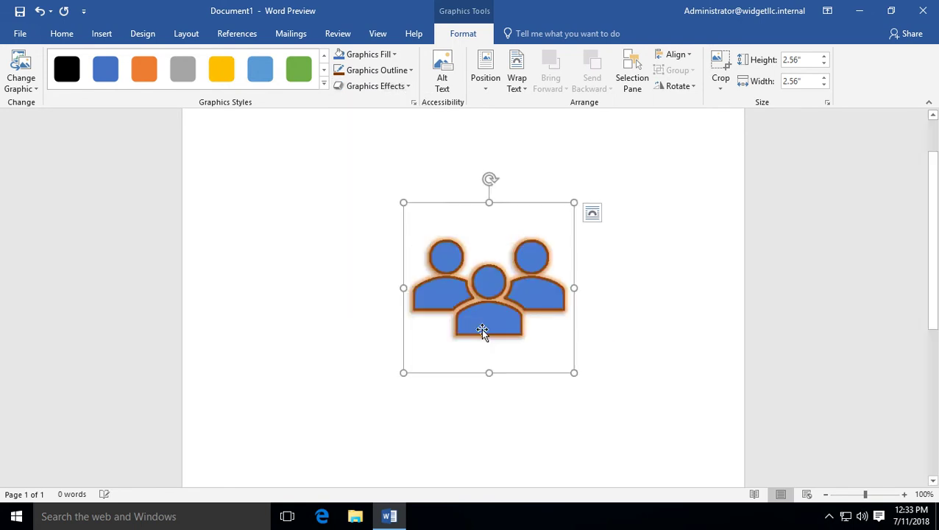
{"action": "left_click", "coordinate": [319, 213]}
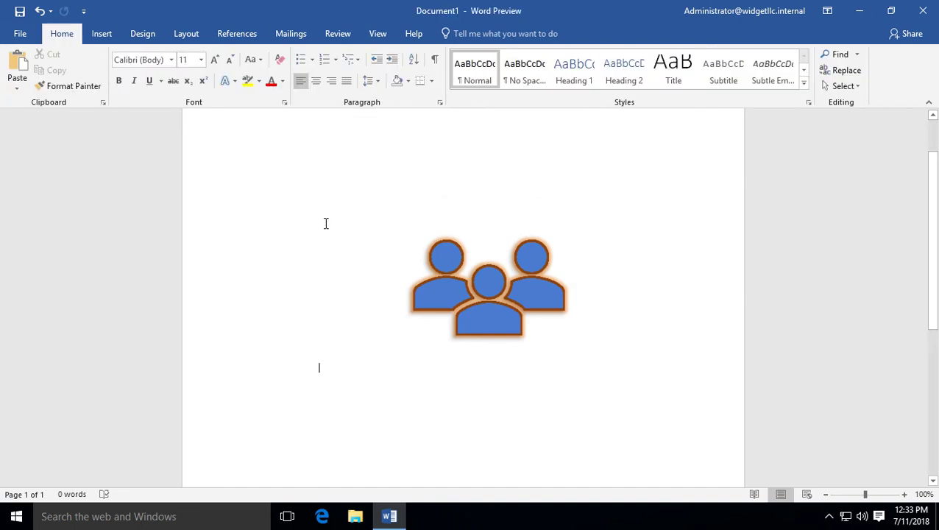
Enlarge the people icon proportionally to about 2.62" by its corner, and set its height to 3".
{"action": "left_click", "coordinate": [458, 328]}
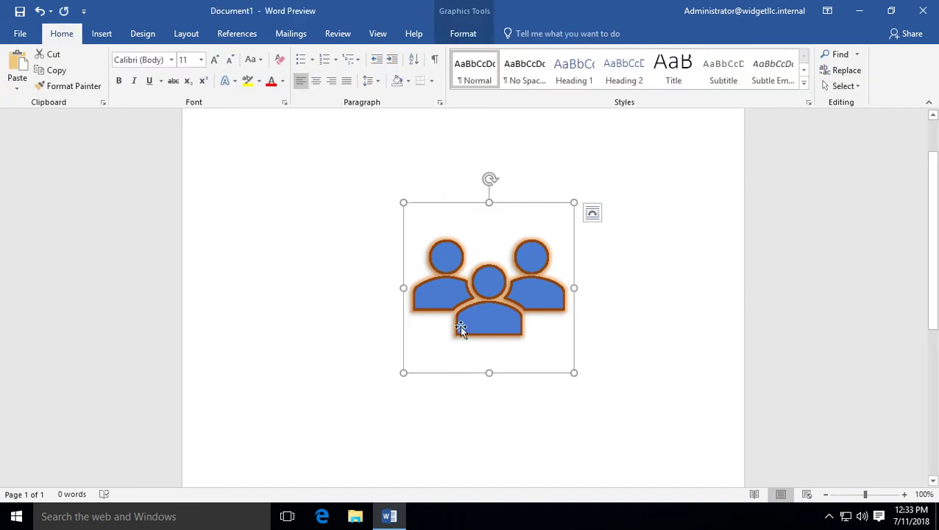
{"action": "left_click", "coordinate": [460, 34]}
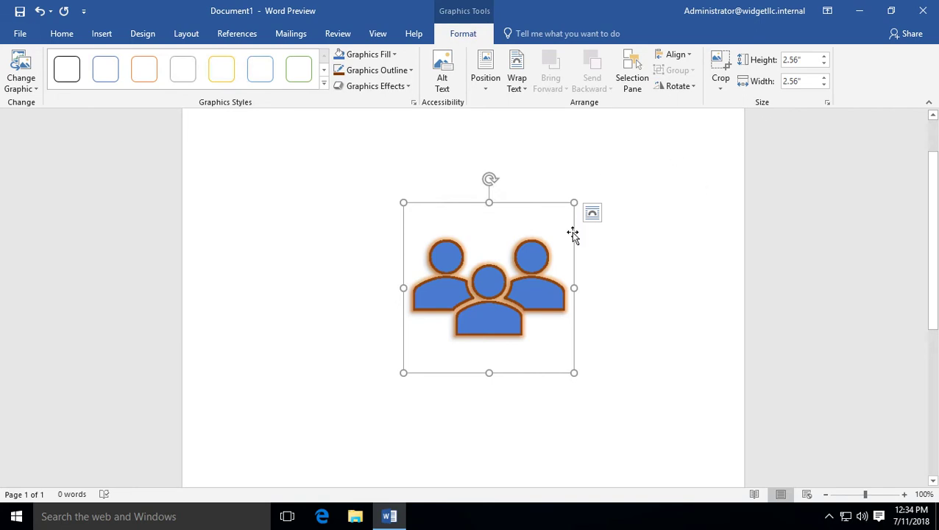
{"action": "mouse_move", "coordinate": [575, 201]}
{"action": "left_mouse_down"}
{"action": "mouse_move", "coordinate": [571, 183]}
{"action": "mouse_move", "coordinate": [577, 209]}
{"action": "left_mouse_up"}
{"action": "left_click", "coordinate": [806, 58]}
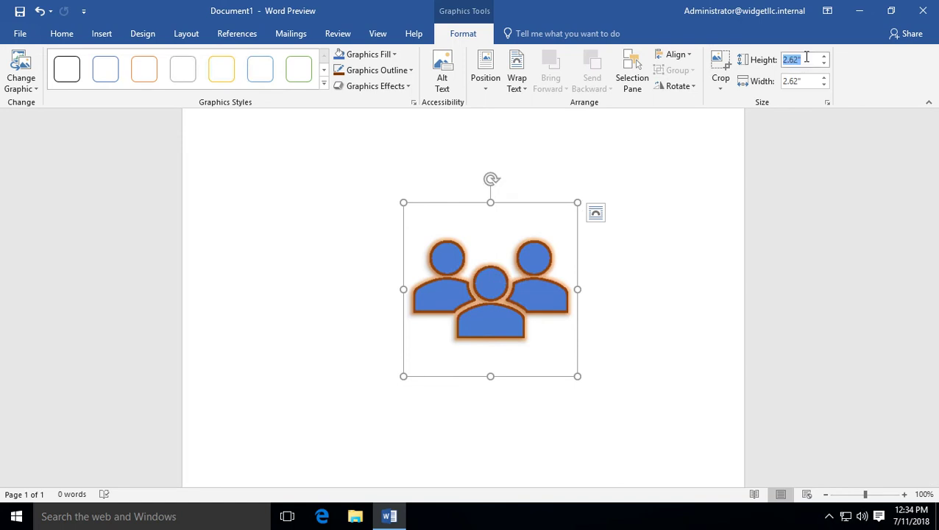
{"action": "type", "text": "3"}
{"action": "key", "text": "Return"}
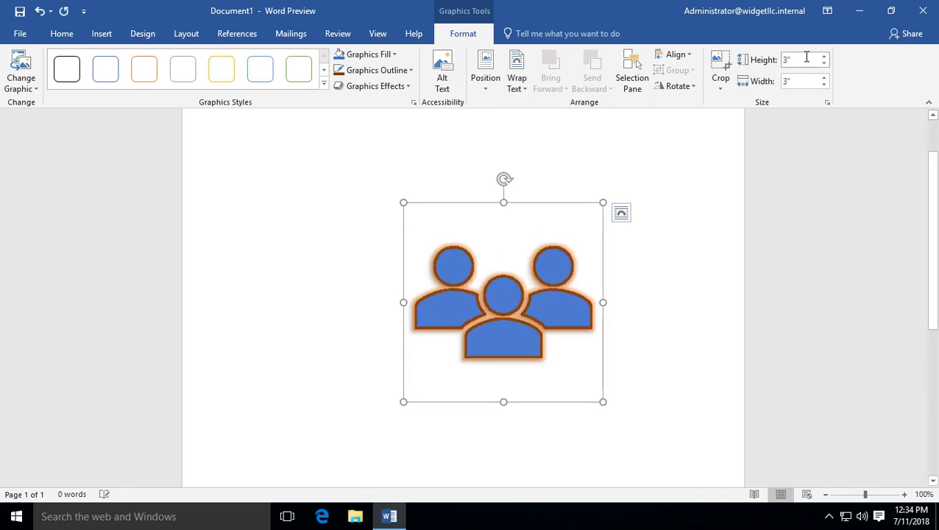
Set the people icon's width to 2.5" and deselect it.
{"action": "left_click", "coordinate": [796, 83]}
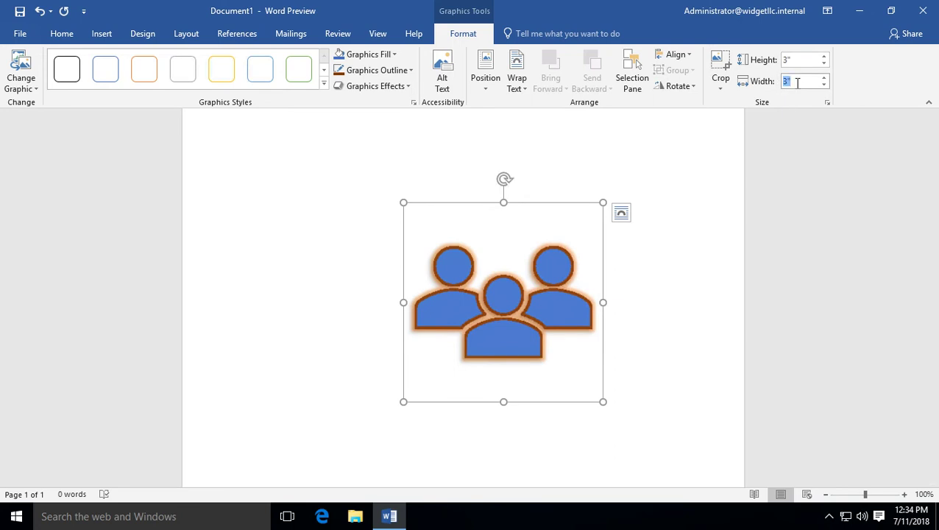
{"action": "key", "text": "Return"}
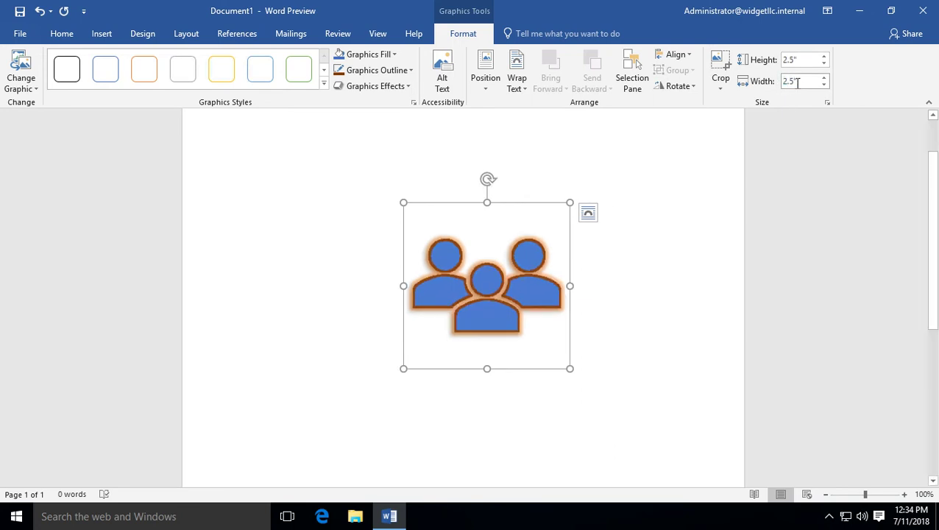
{"action": "left_click", "coordinate": [615, 264]}
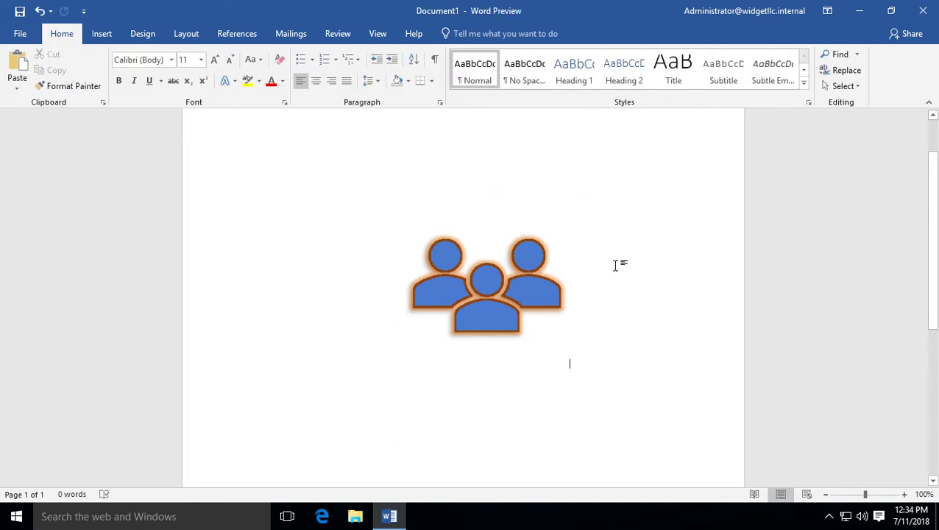
Crop the people icon from its upper-right corner to about 2.23" high and 2.22" wide.
{"action": "left_click", "coordinate": [486, 283]}
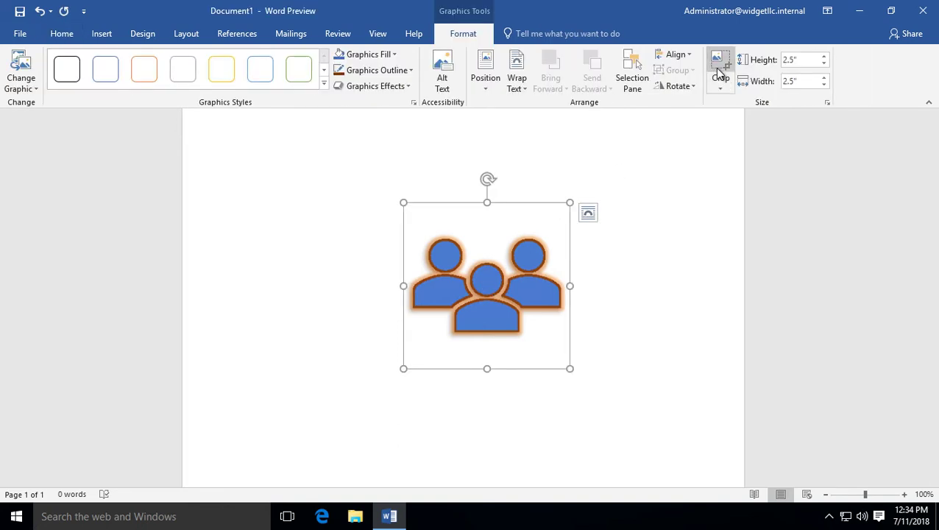
{"action": "left_click", "coordinate": [719, 90]}
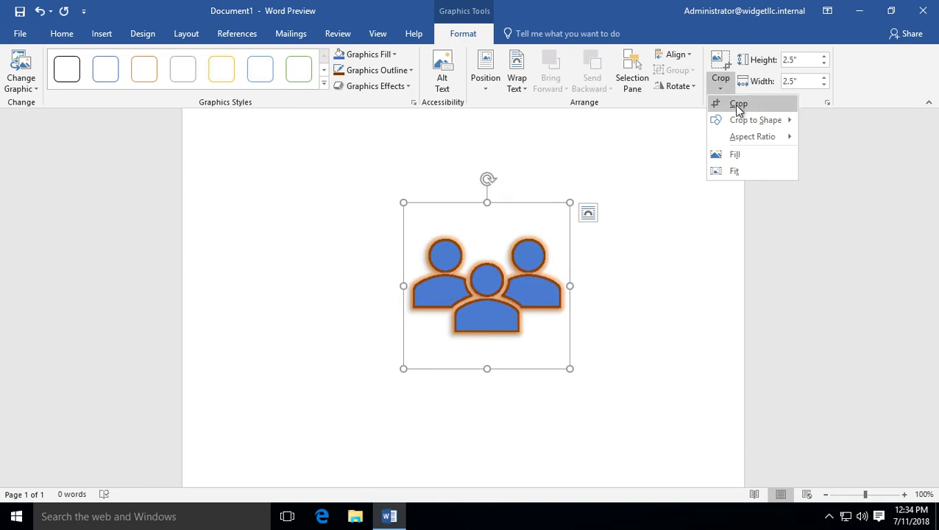
{"action": "left_click", "coordinate": [735, 103]}
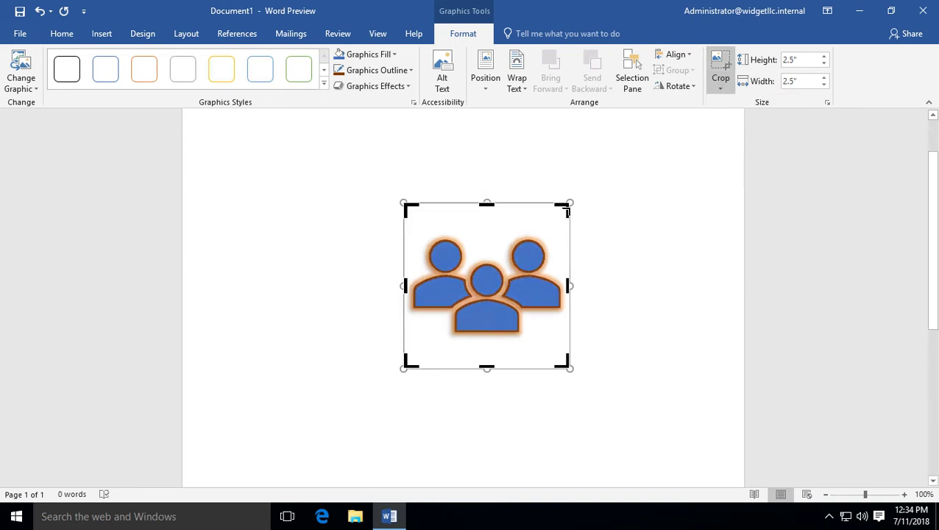
{"action": "left_click_drag", "start_coordinate": [565, 211], "coordinate": [508, 232]}
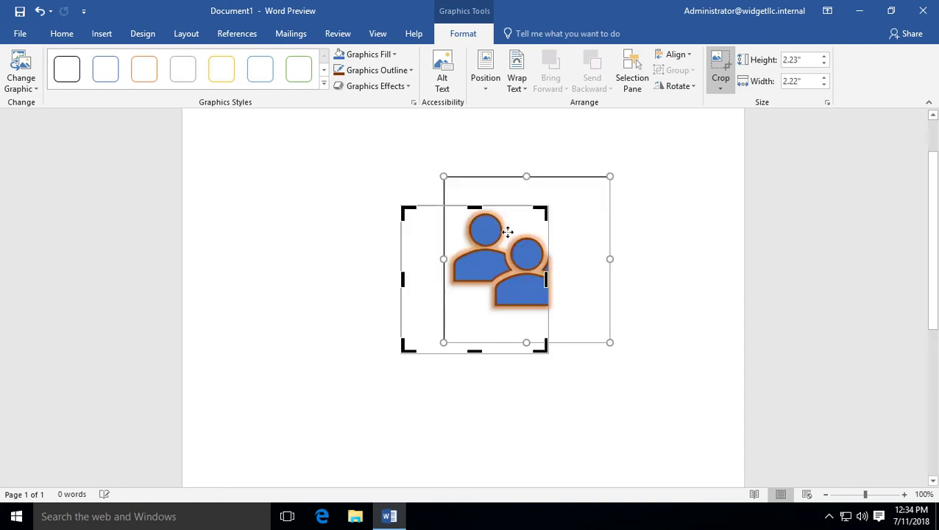
{"action": "left_click", "coordinate": [647, 247]}
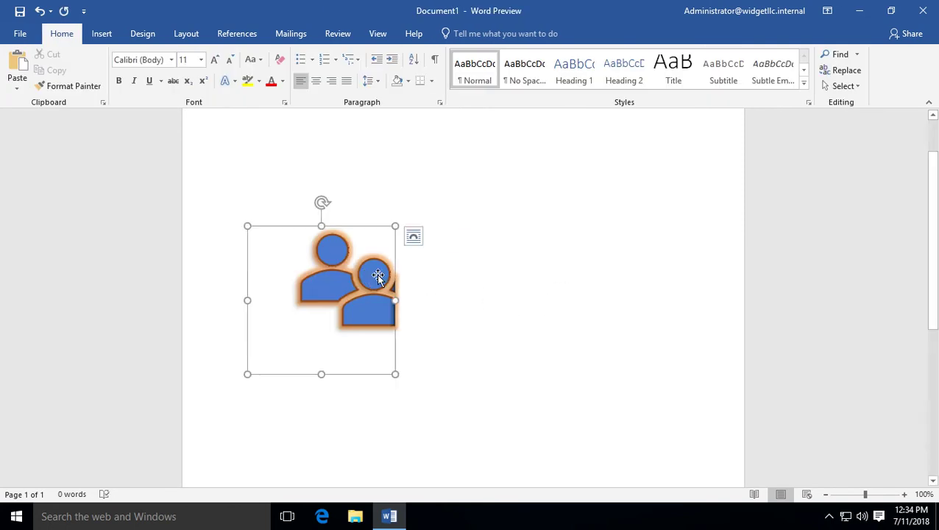
Undo the repositioning of the cropped icon and of the picture inside its crop frame, keeping the crop.
{"action": "left_click", "coordinate": [40, 11]}
{"action": "left_click", "coordinate": [40, 11]}
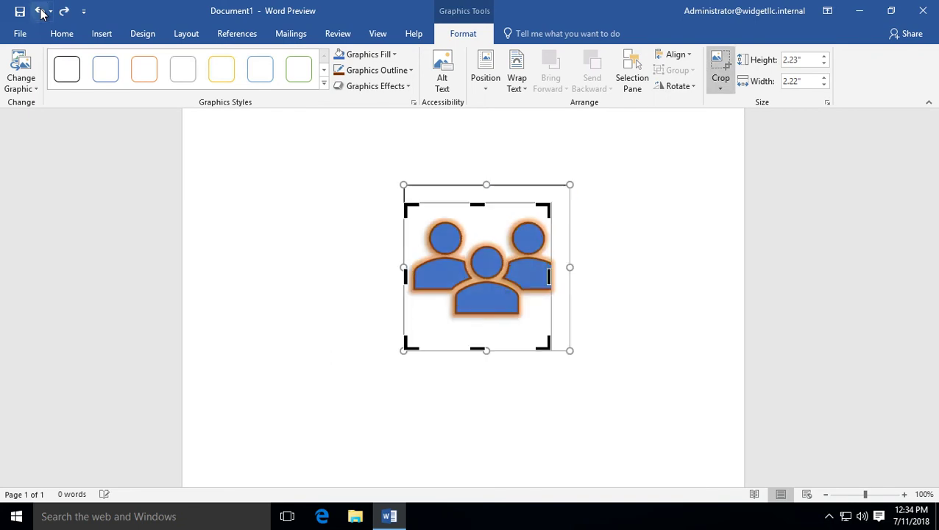
{"action": "left_click", "coordinate": [641, 206]}
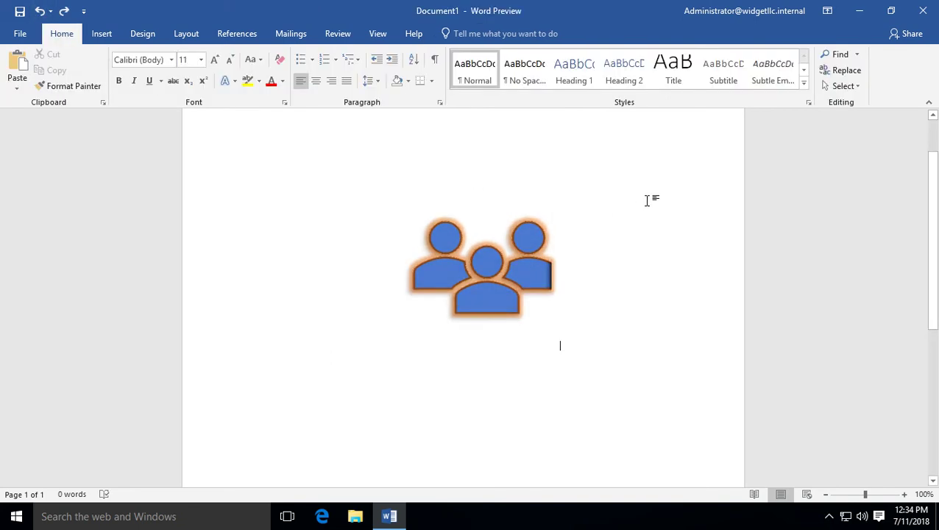
Examine the online picture sources offered for replacing the people icon, and leave without choosing a picture.
{"action": "left_click", "coordinate": [509, 218]}
{"action": "key", "text": "alt"}
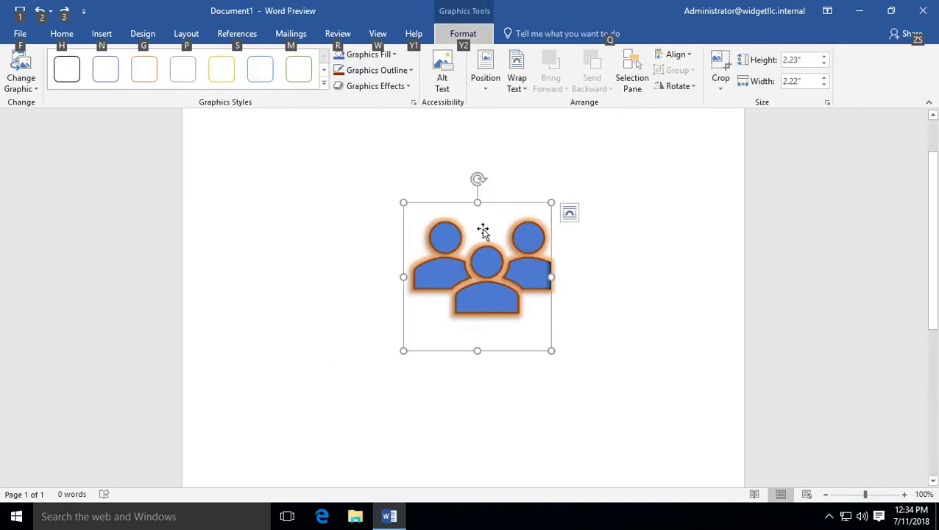
{"action": "left_click", "coordinate": [96, 125]}
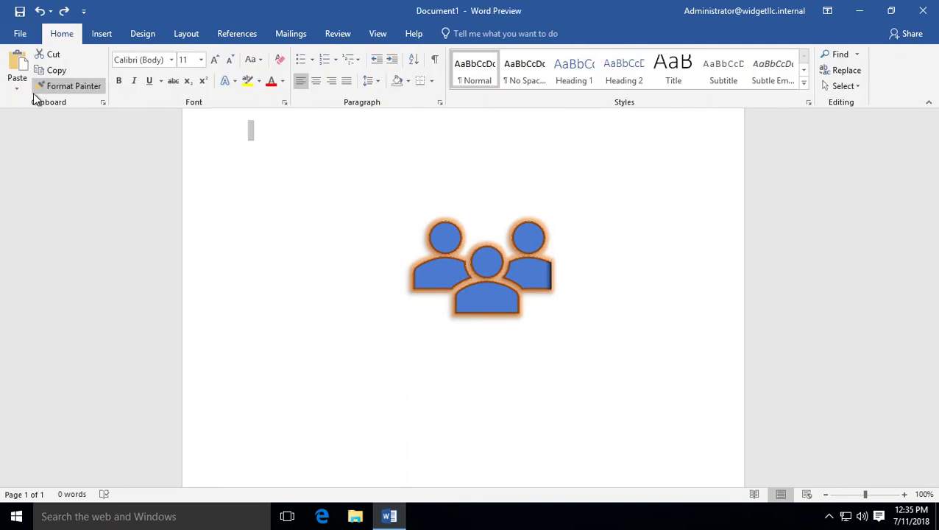
{"action": "left_click", "coordinate": [464, 235]}
{"action": "left_click", "coordinate": [29, 85]}
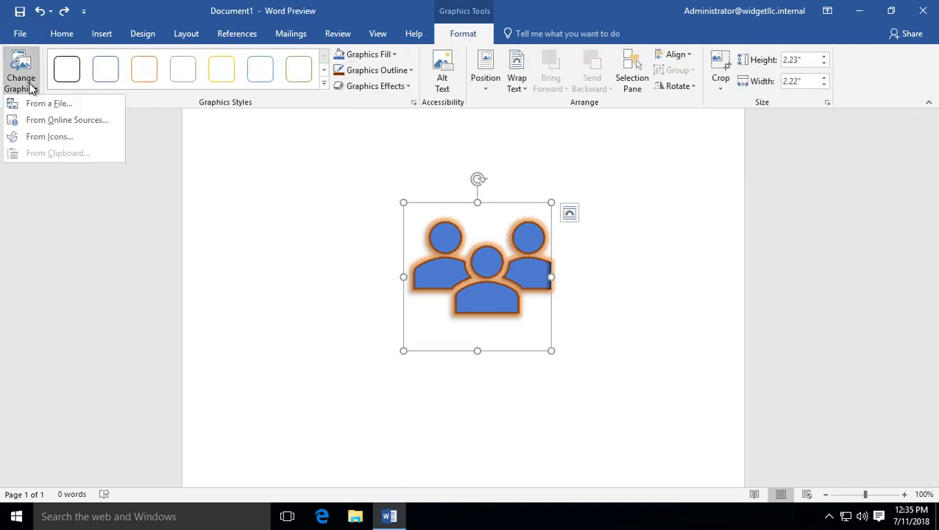
{"action": "left_click", "coordinate": [38, 121]}
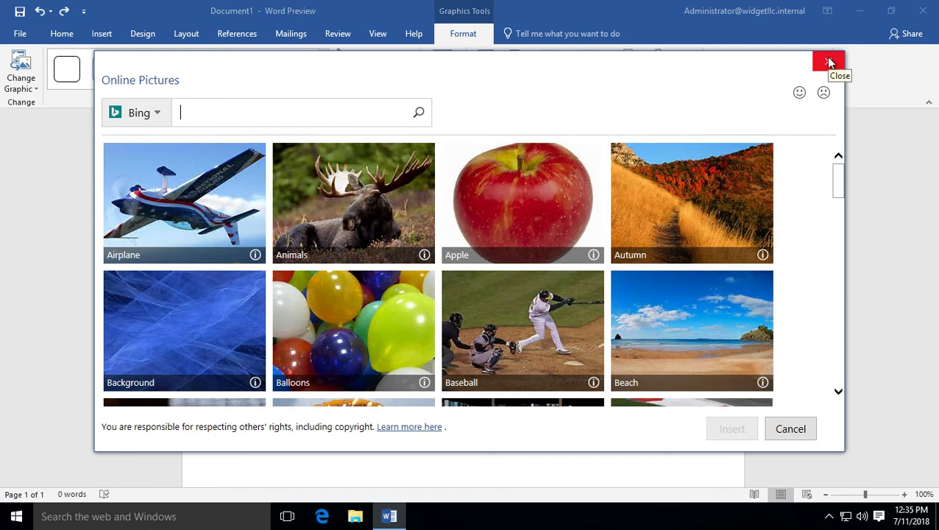
{"action": "left_click", "coordinate": [829, 63]}
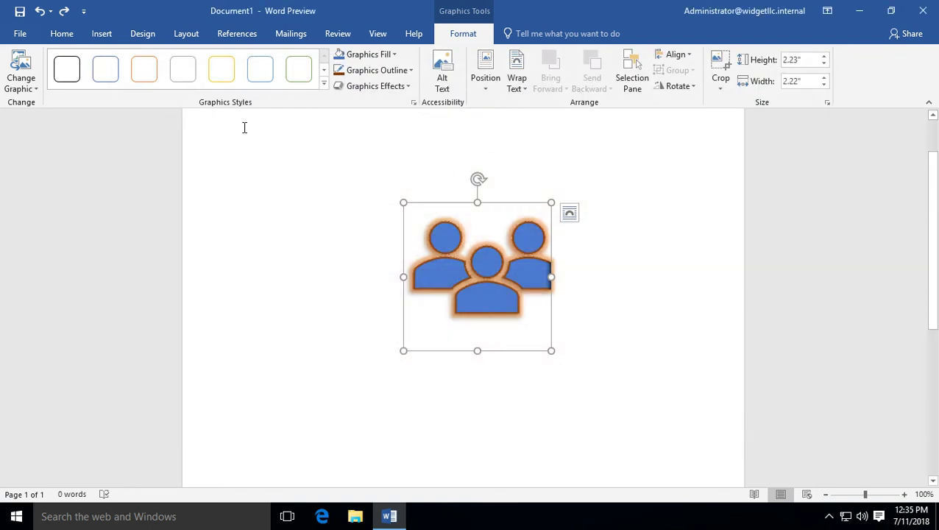
Replace the people icon with the family of four from the icon library and fill it with Blue, Accent 1.
{"action": "left_click", "coordinate": [31, 85]}
{"action": "left_click", "coordinate": [52, 136]}
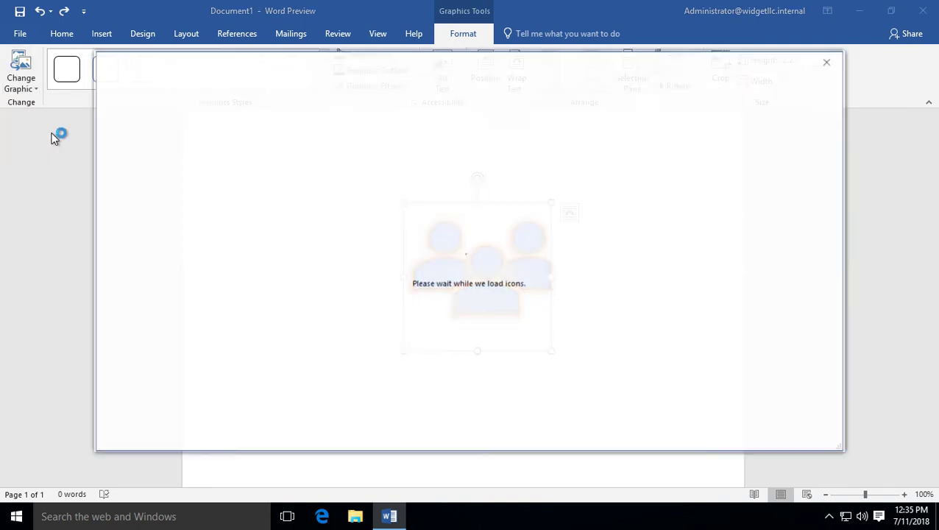
{"action": "double_click", "coordinate": [430, 188]}
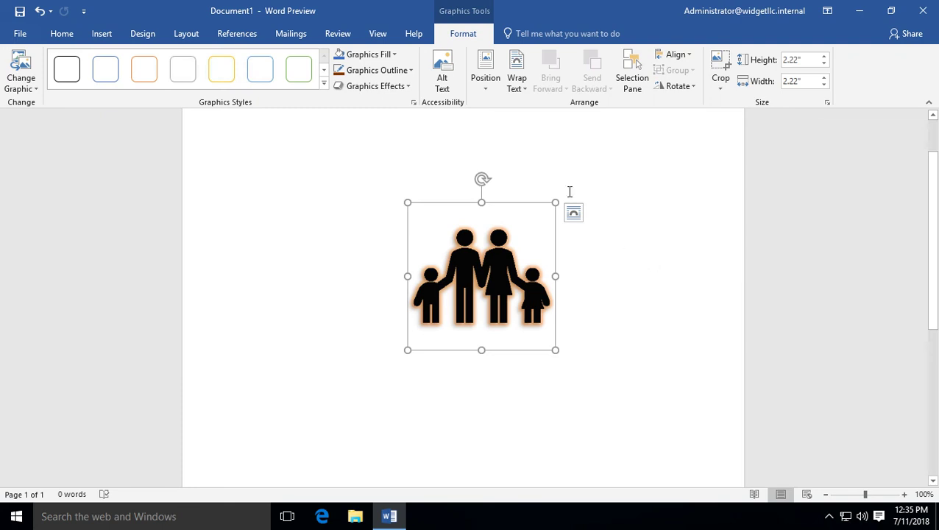
{"action": "left_click", "coordinate": [395, 56]}
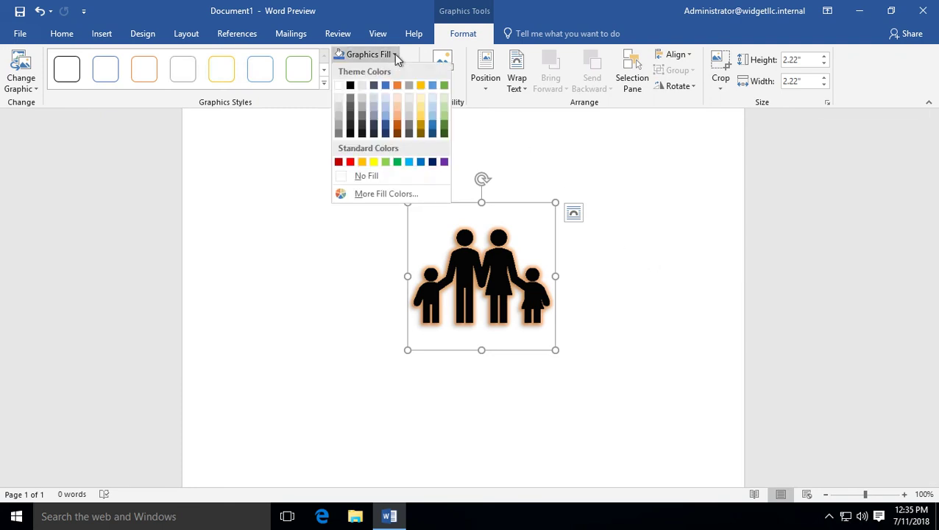
{"action": "left_click", "coordinate": [386, 87]}
{"action": "key", "text": "Left"}
{"action": "type", "text": "www"}
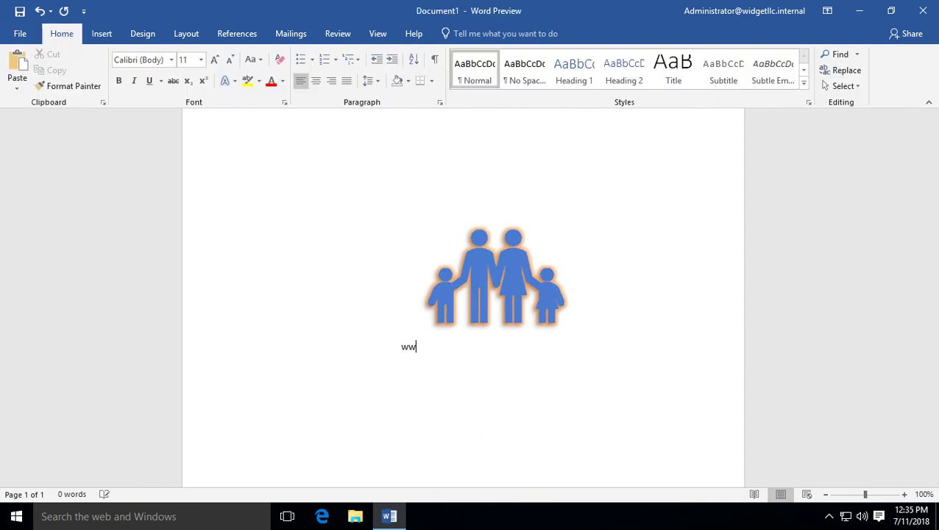
{"action": "key", "text": "BackSpace"}
{"action": "key", "text": "BackSpace"}
{"action": "key", "text": "BackSpace"}
Select the family icon and open the document's file Info page.
{"action": "left_click", "coordinate": [532, 286]}
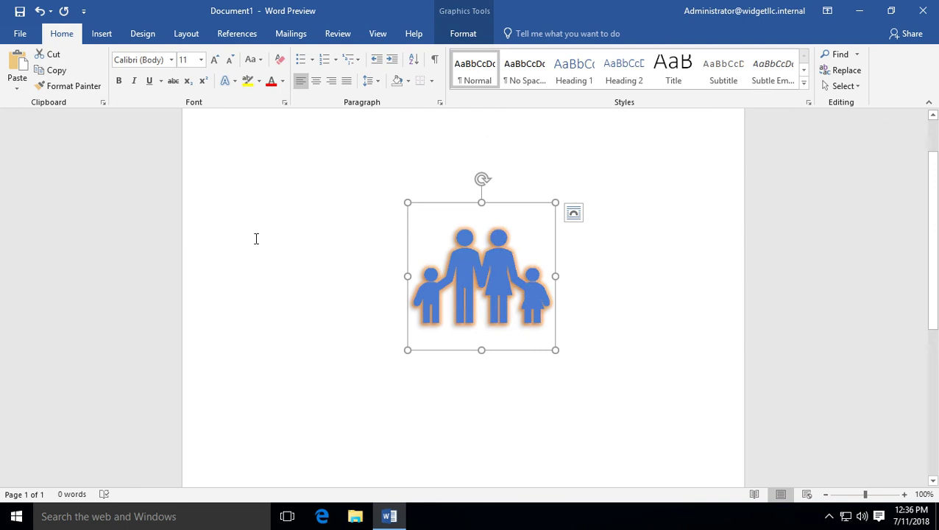
{"action": "left_click", "coordinate": [20, 33]}
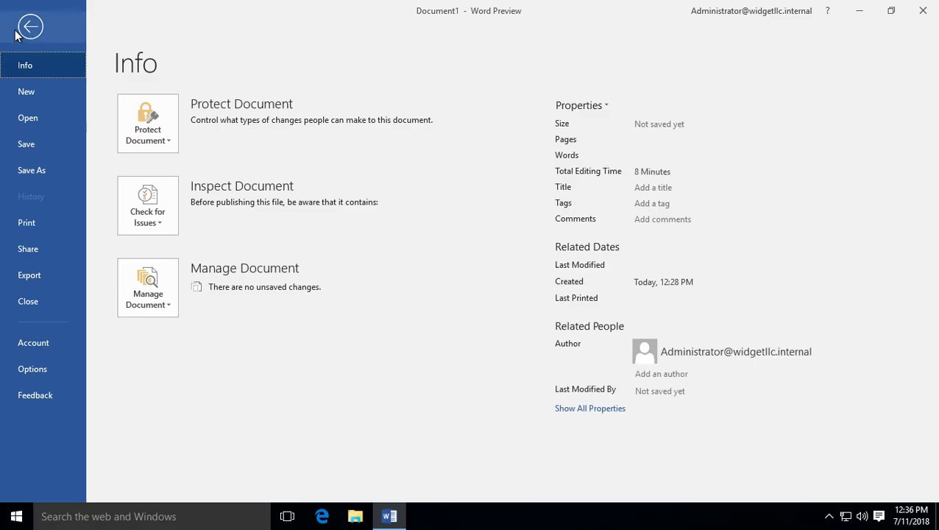